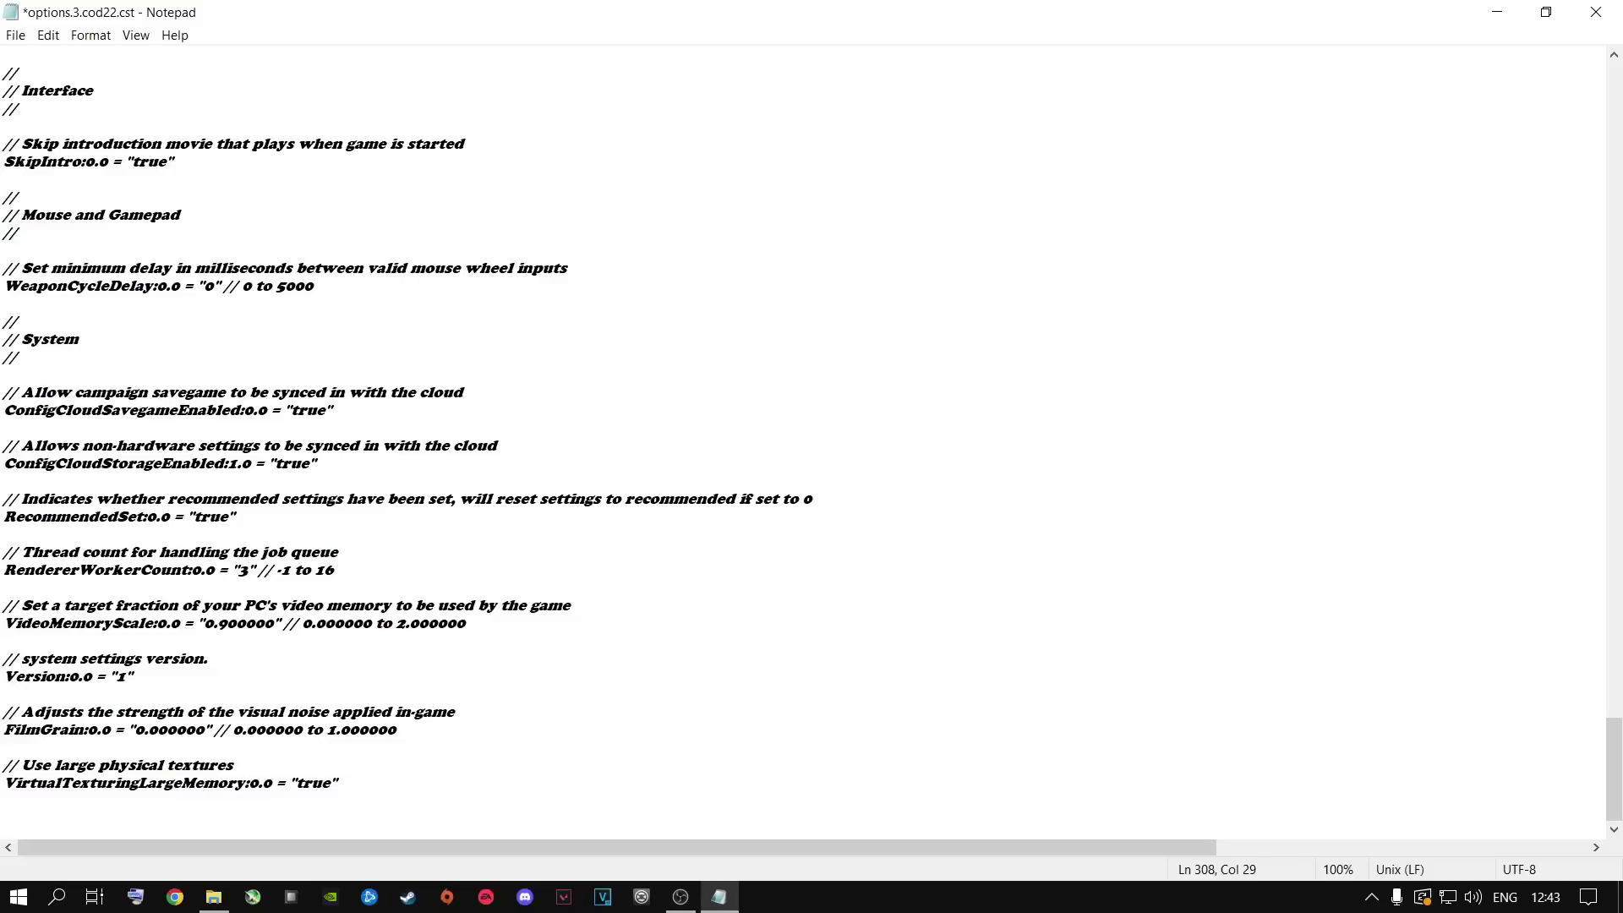
Try several thread counts for RendererWorkerCount in the options file and leave it set to 4.
key(BackSpace)
text(6)
key(BackSpace)
text(4)
key(BackSpace)
text(5)
key(BackSpace)
text(4)
key(BackSpace)
text(8)
key(BackSpace)
text(4)
Save the options.3.cod22.cst file and close the open windows to return to the desktop.
click(15, 35)
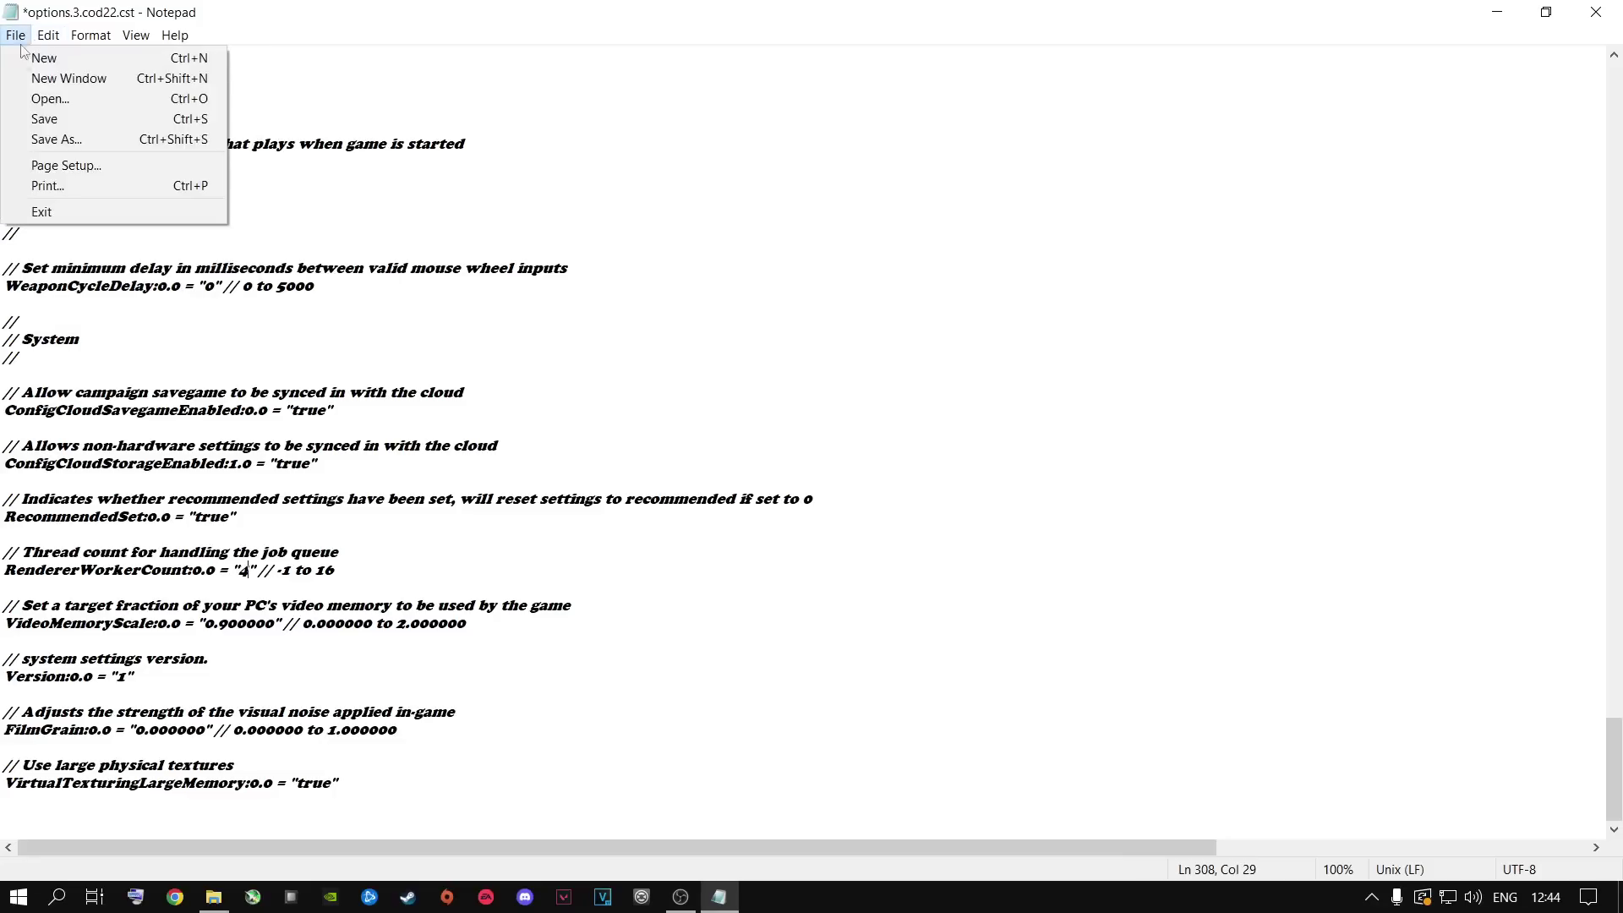
click(42, 118)
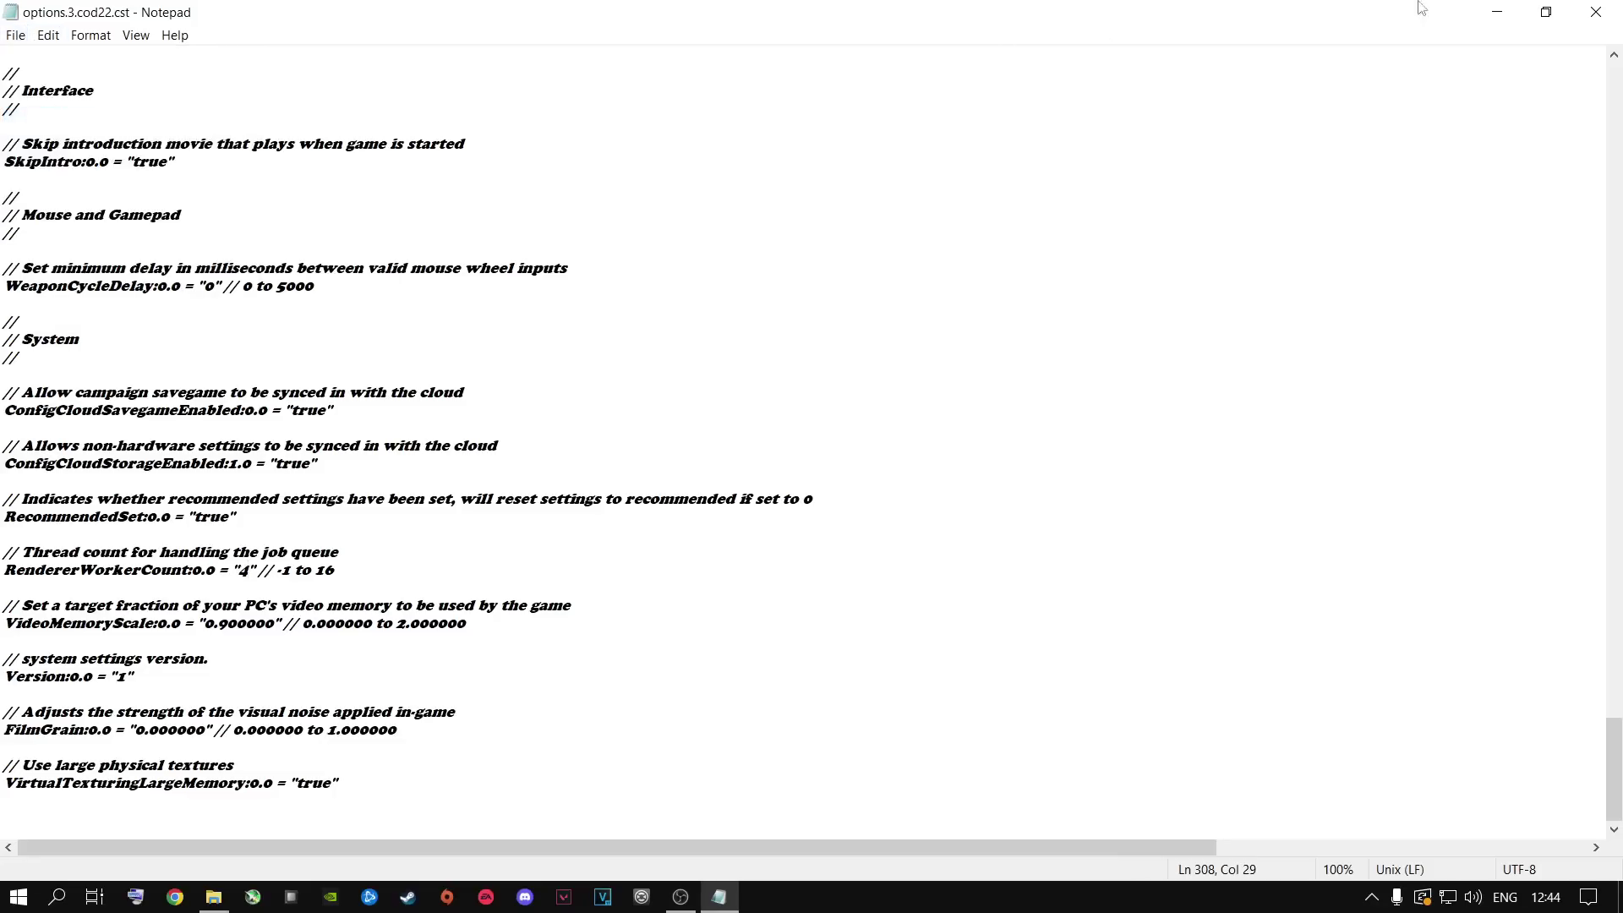
click(1596, 12)
click(1599, 10)
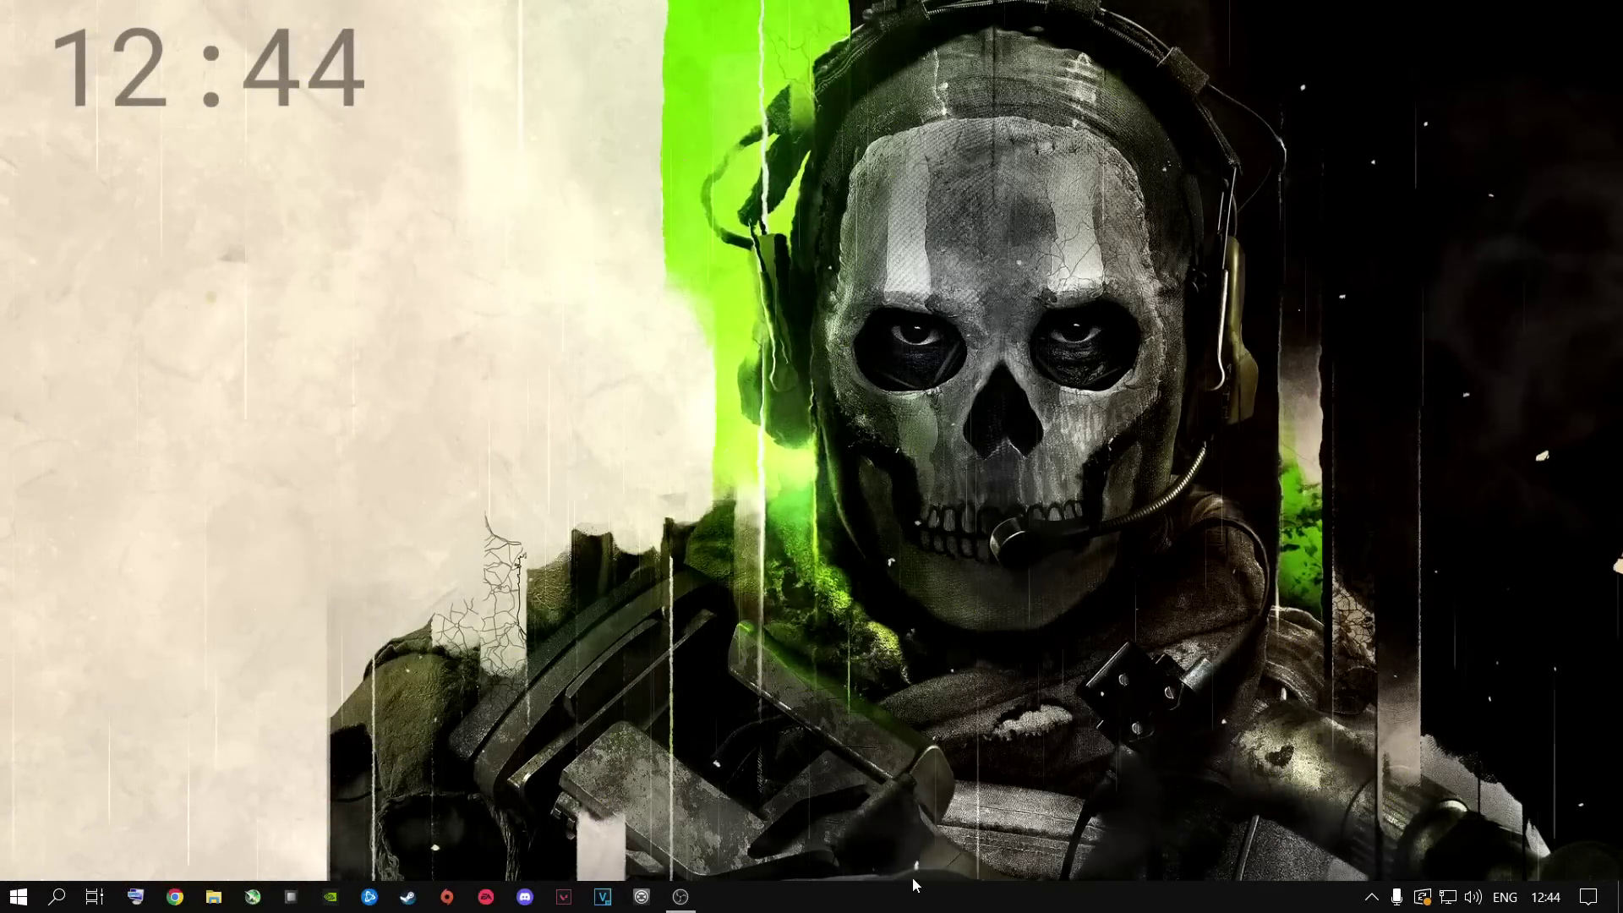
Open Windows Settings and check the Windows Update status under Update & Security.
click(56, 896)
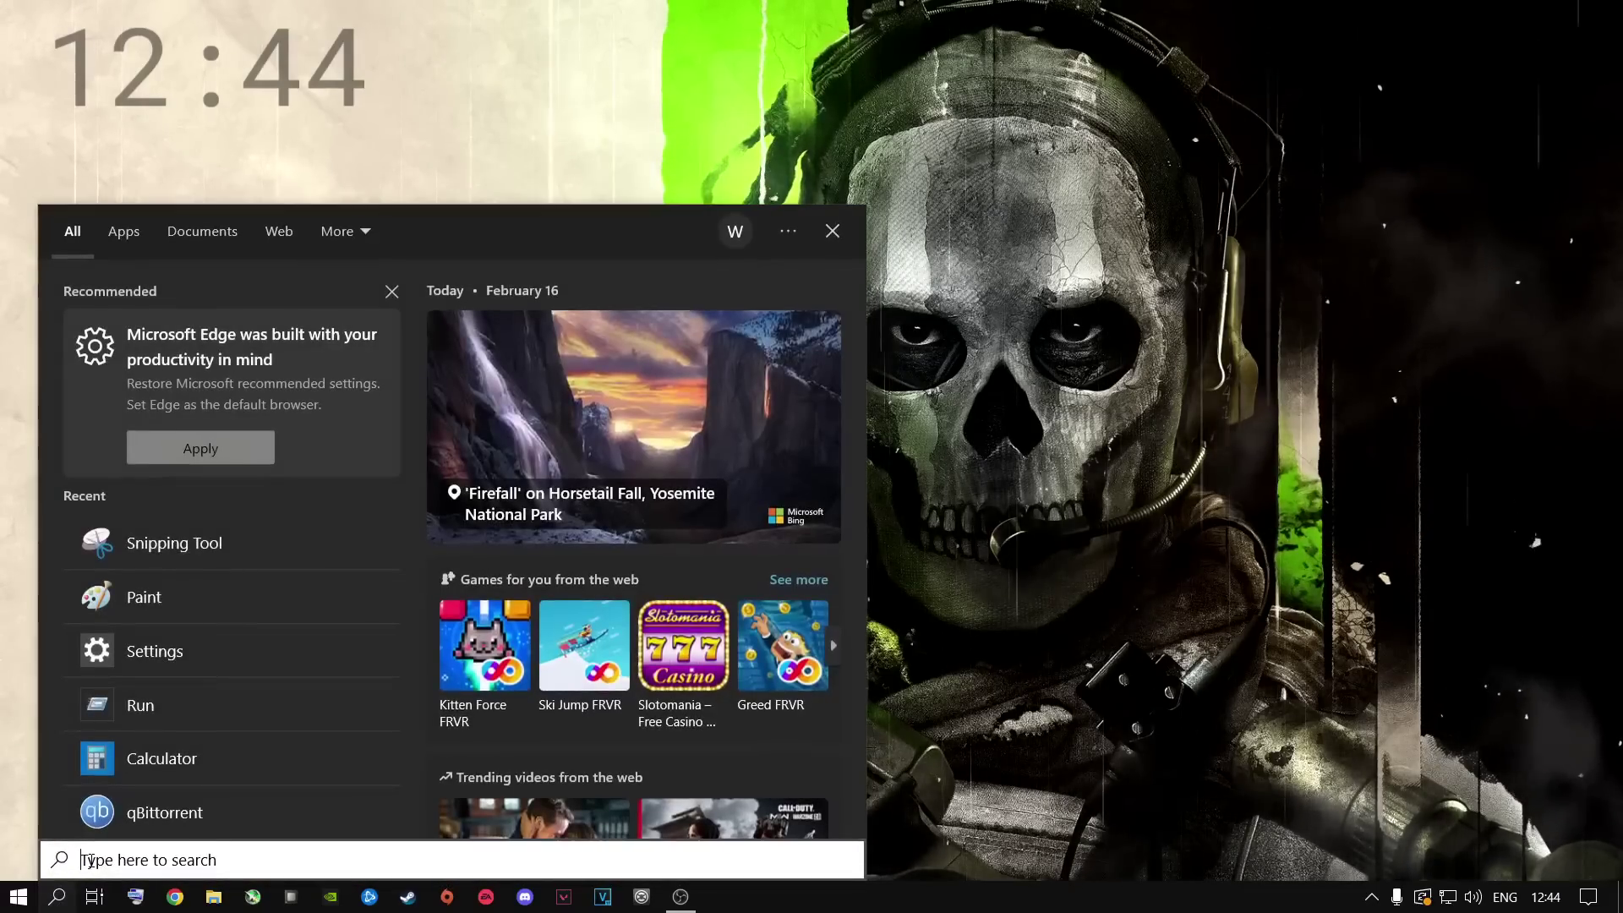
text(settings)
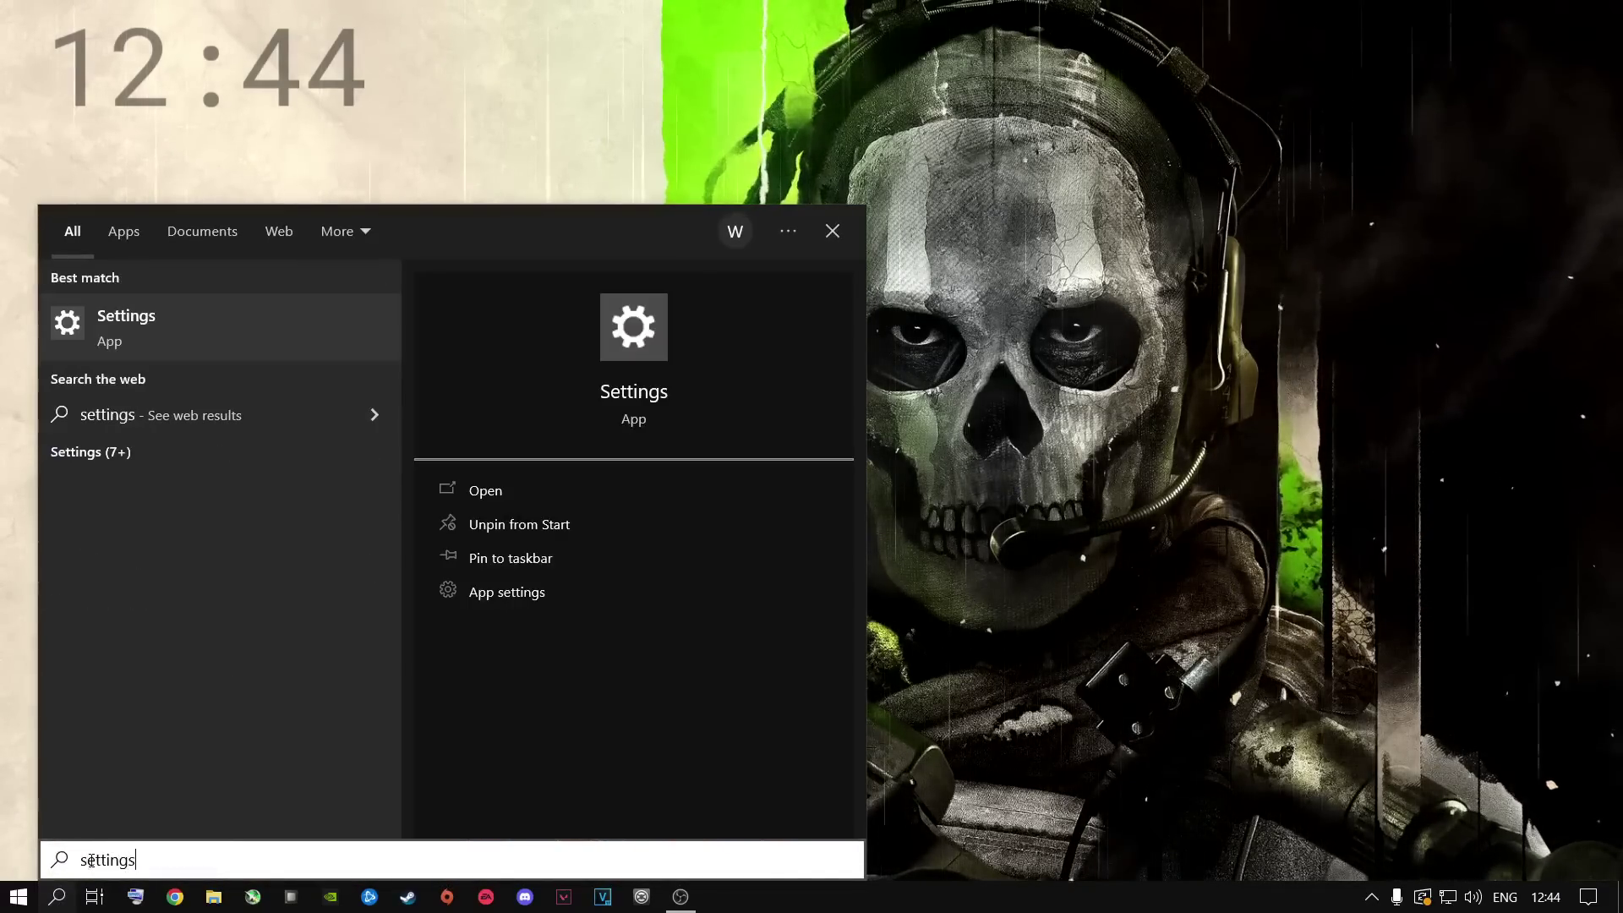
key(Return)
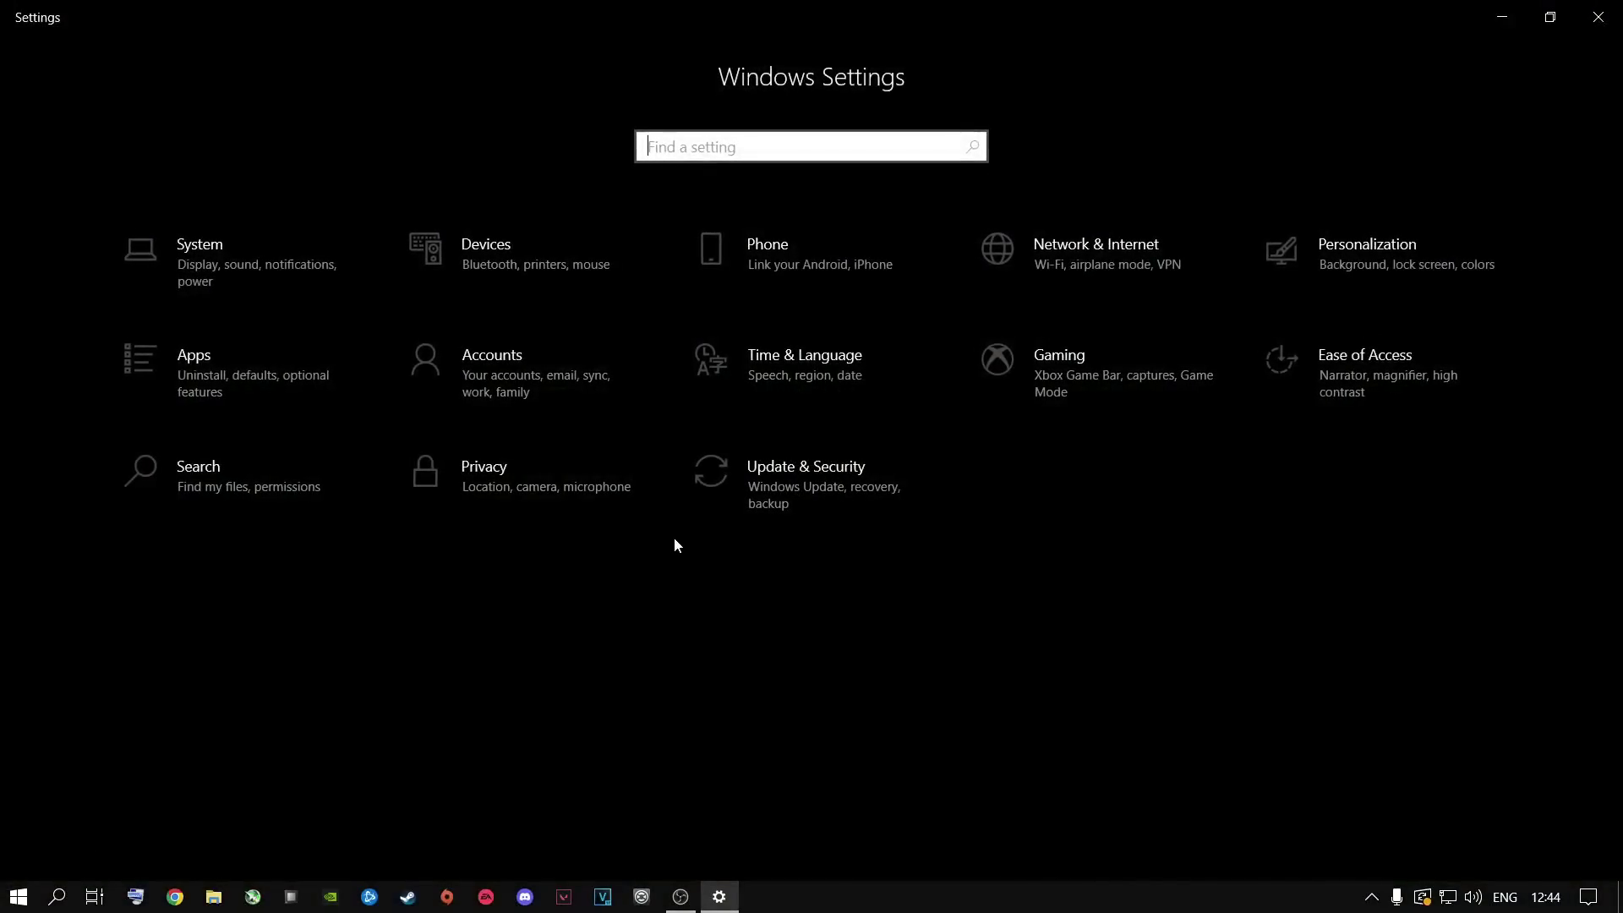
click(764, 495)
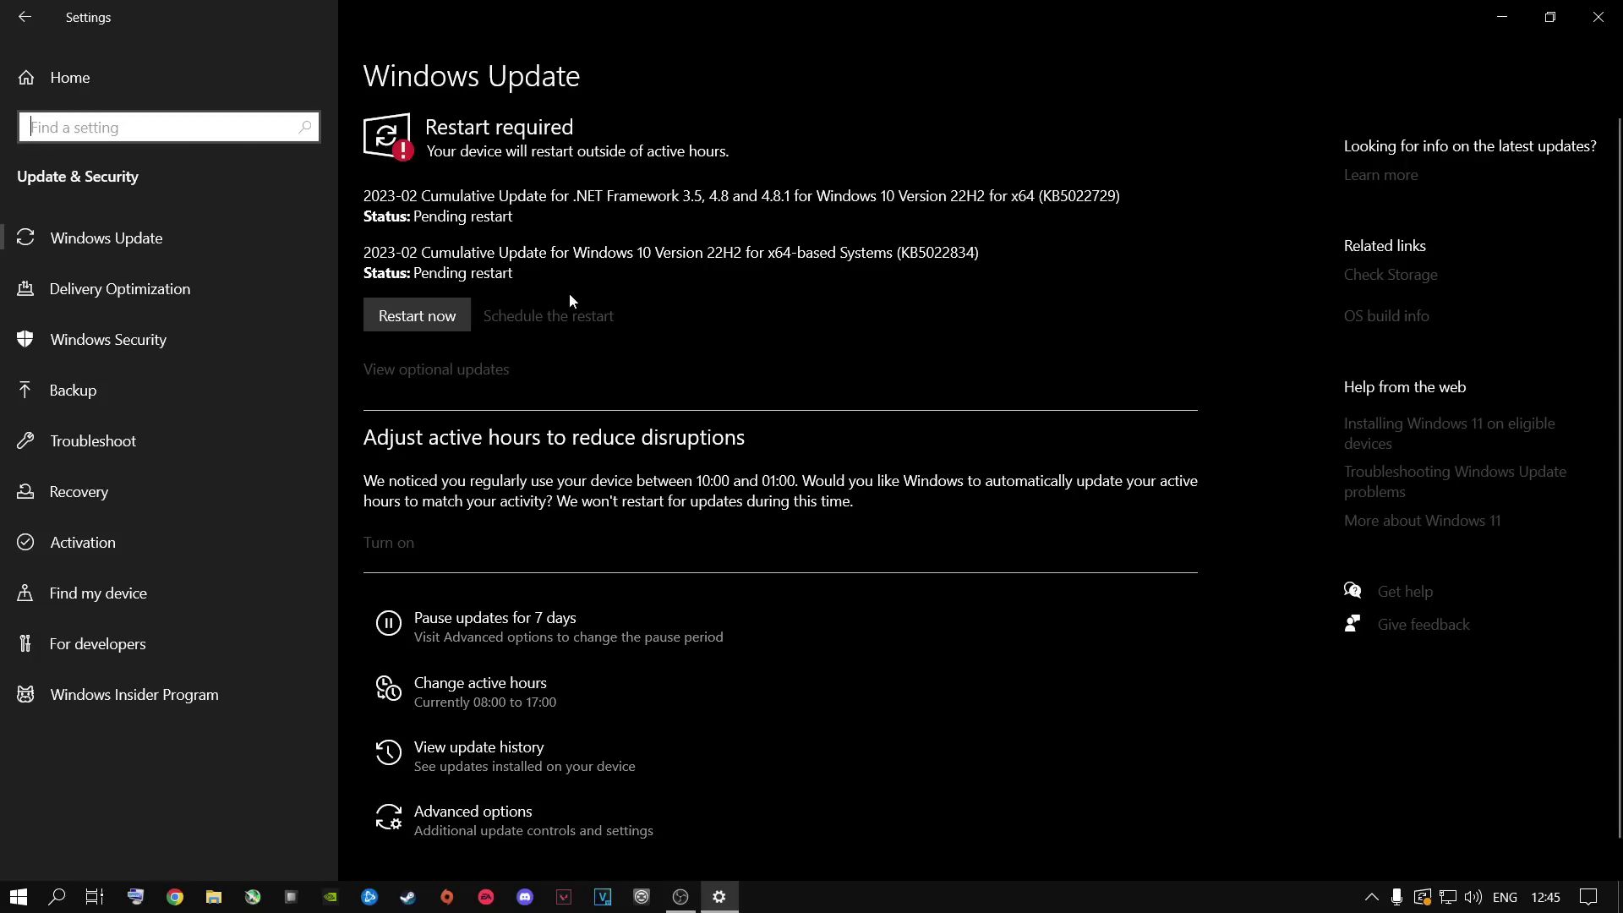
Check the Gaming settings for Xbox Game Bar and Game Mode, including the related Graphics settings with GPU scheduling.
click(72, 91)
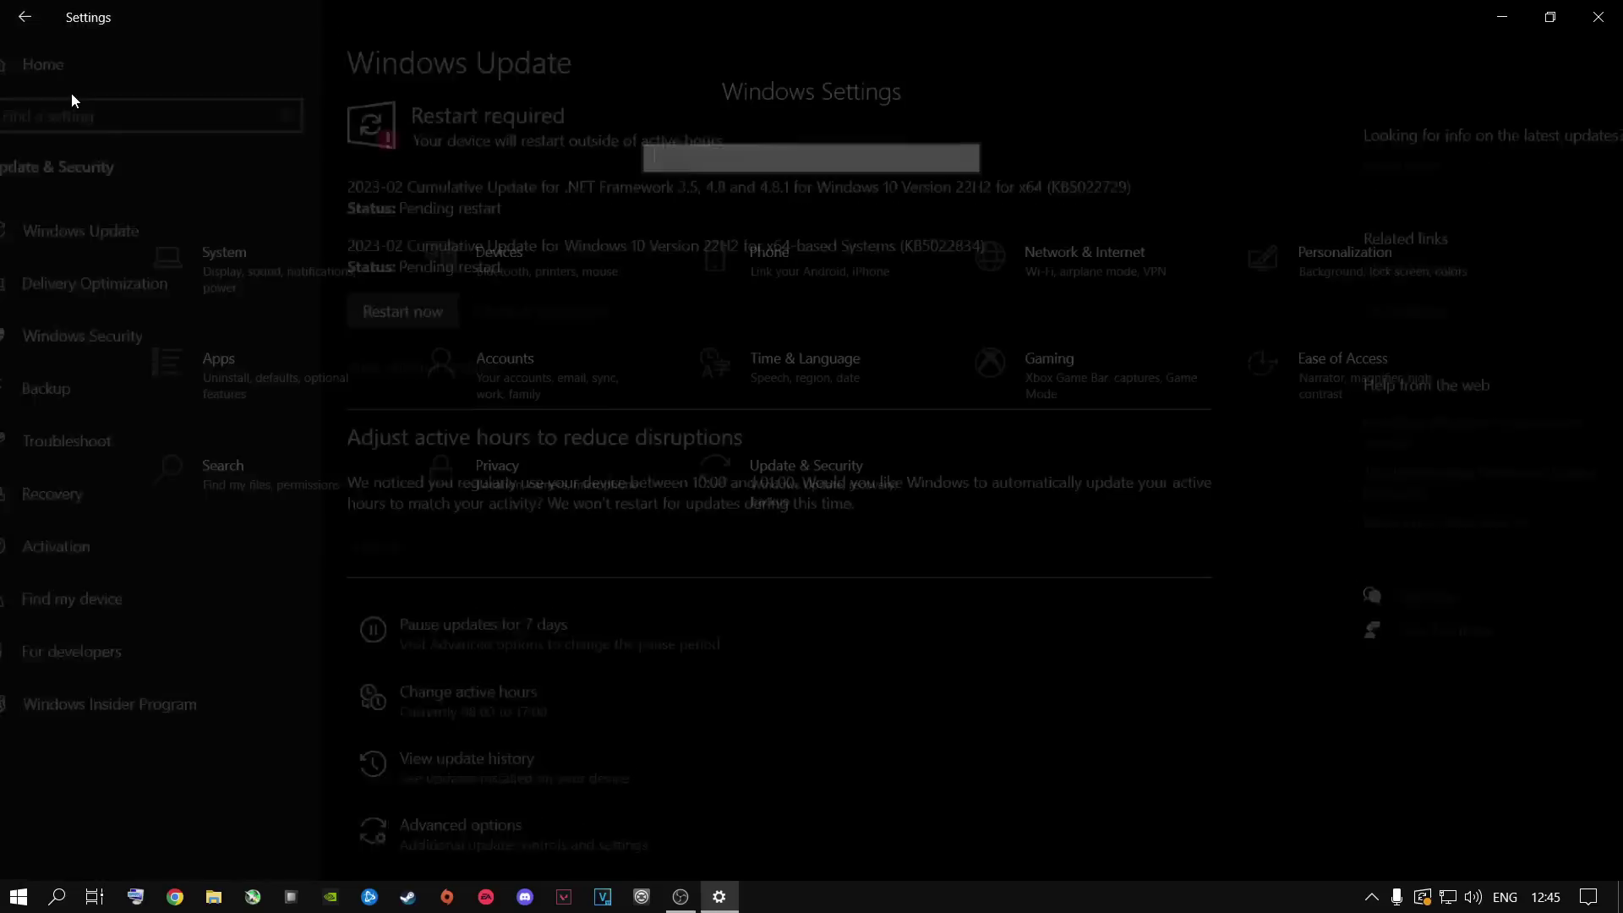
click(1053, 364)
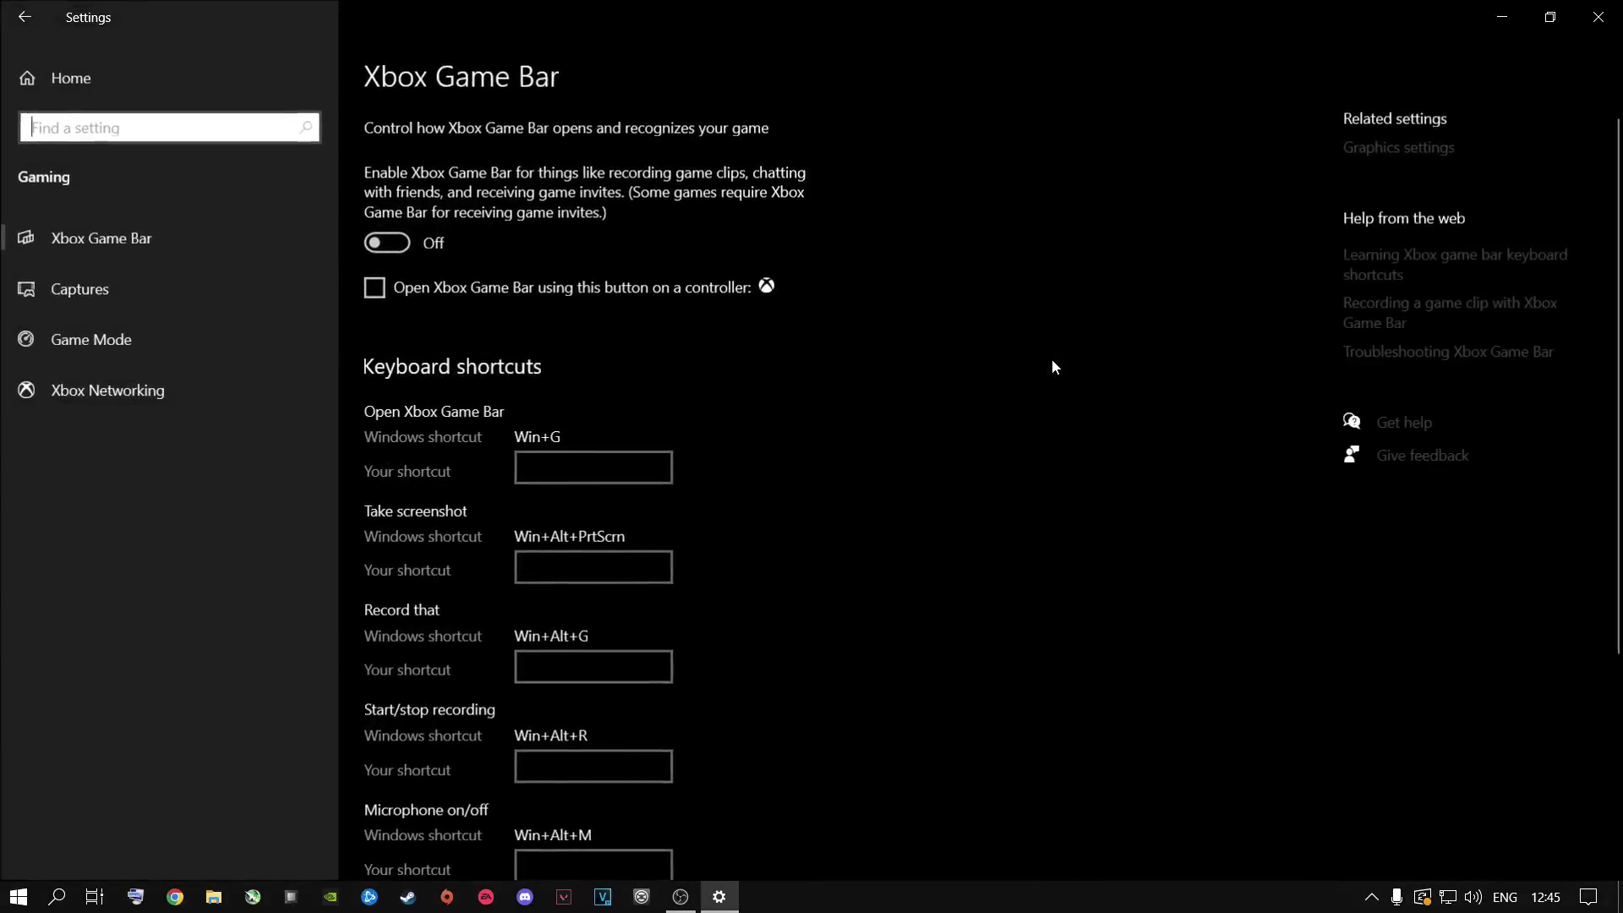
click(192, 339)
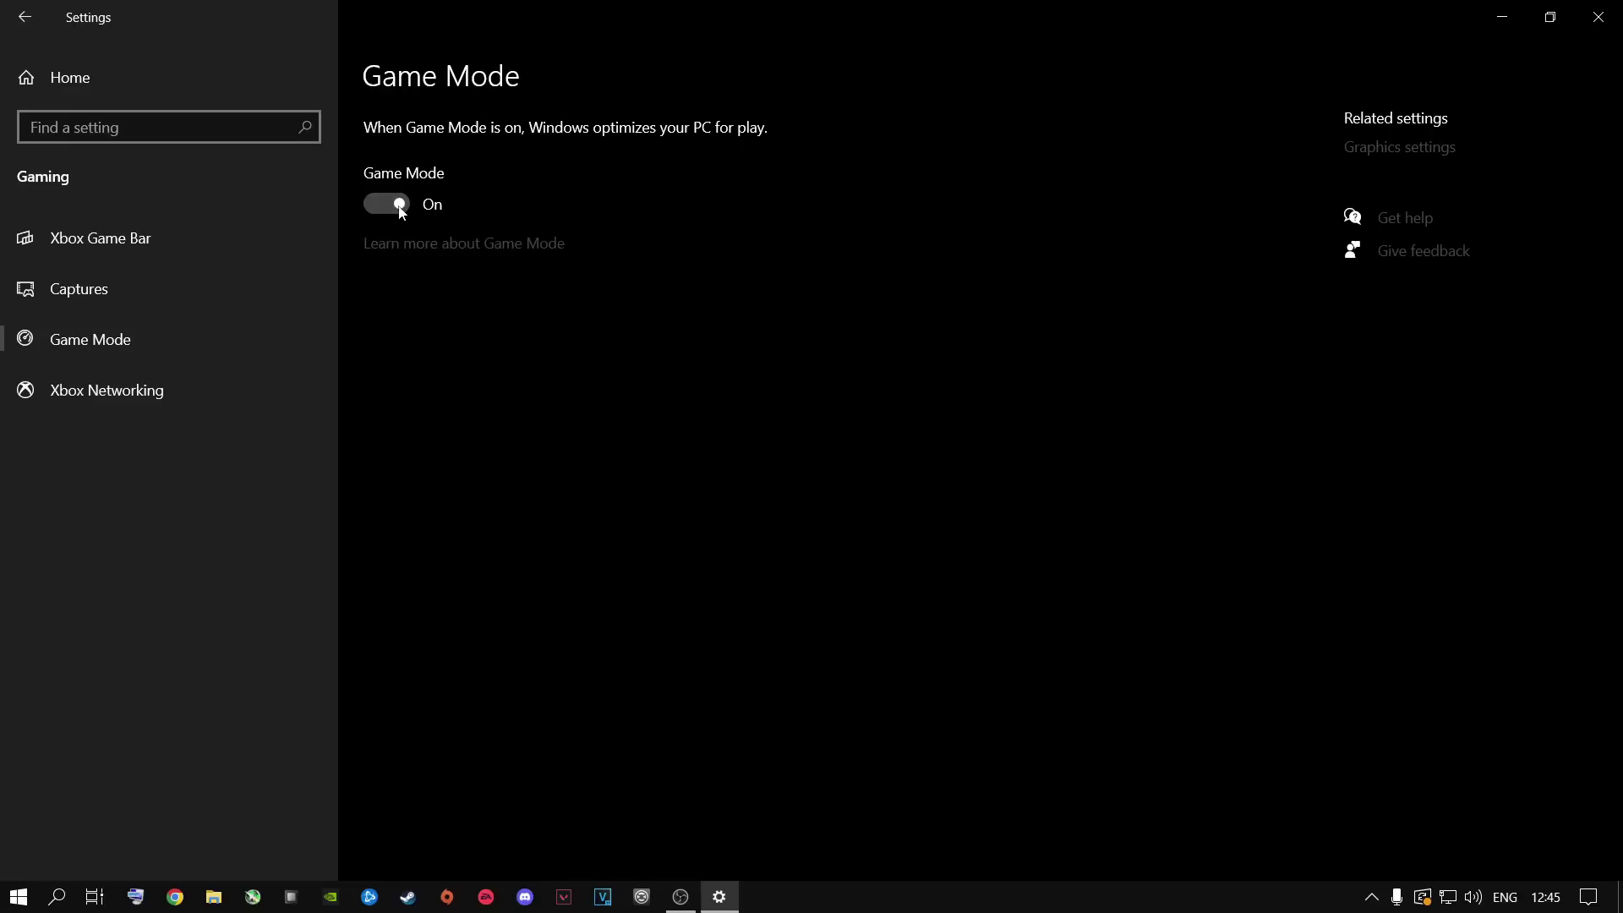
click(1369, 158)
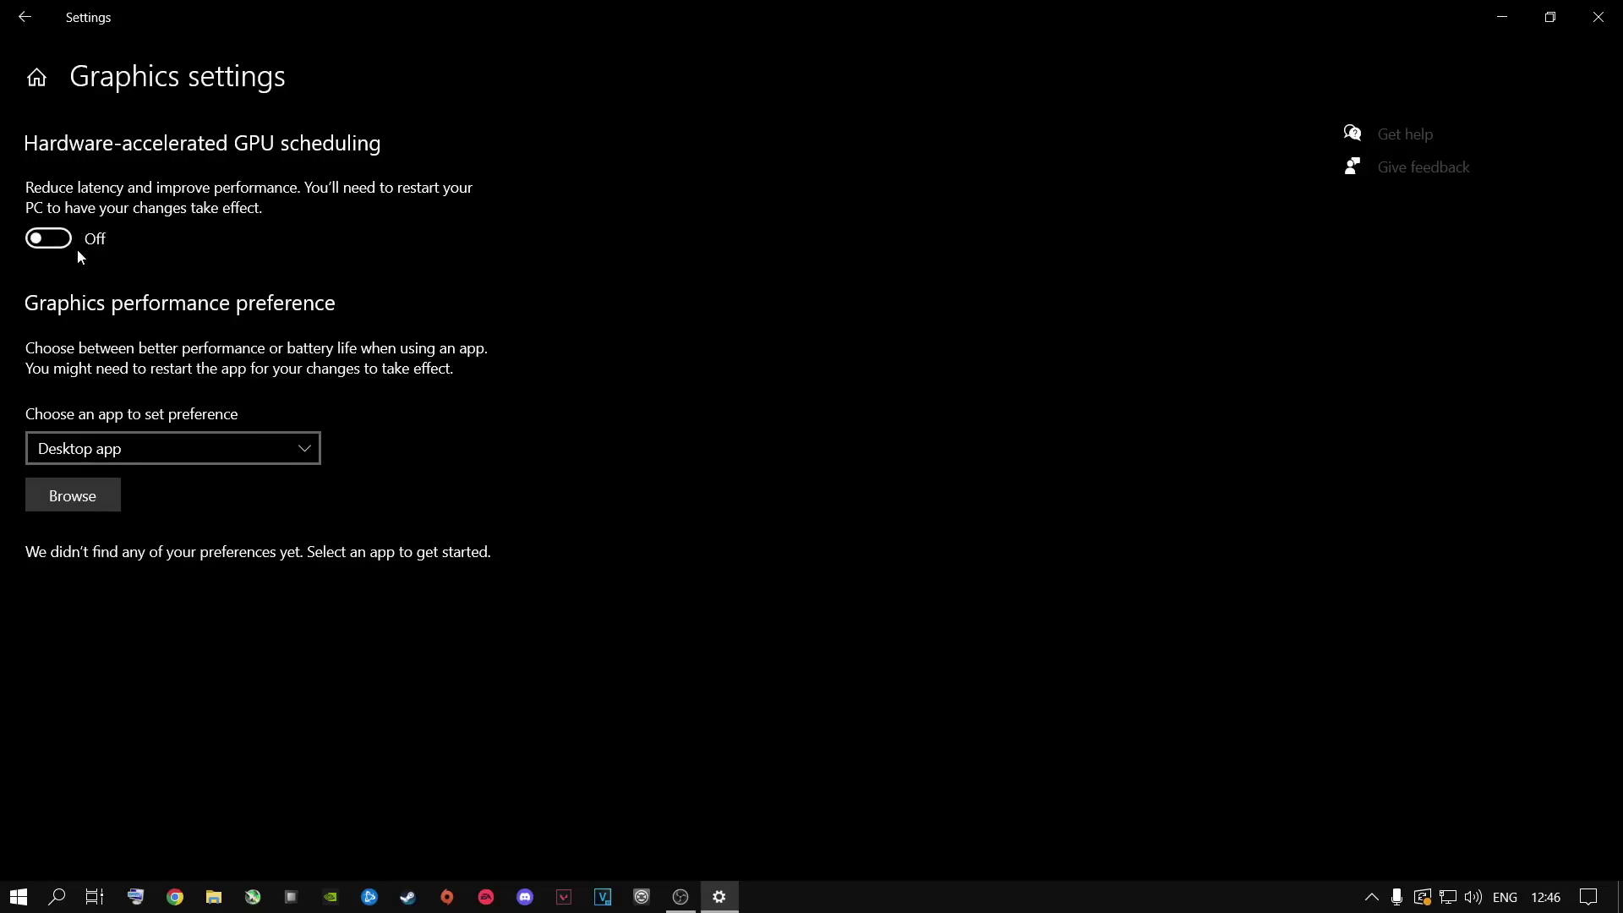
Turn off letting apps run in the background in the Privacy settings and look through the app list.
click(36, 77)
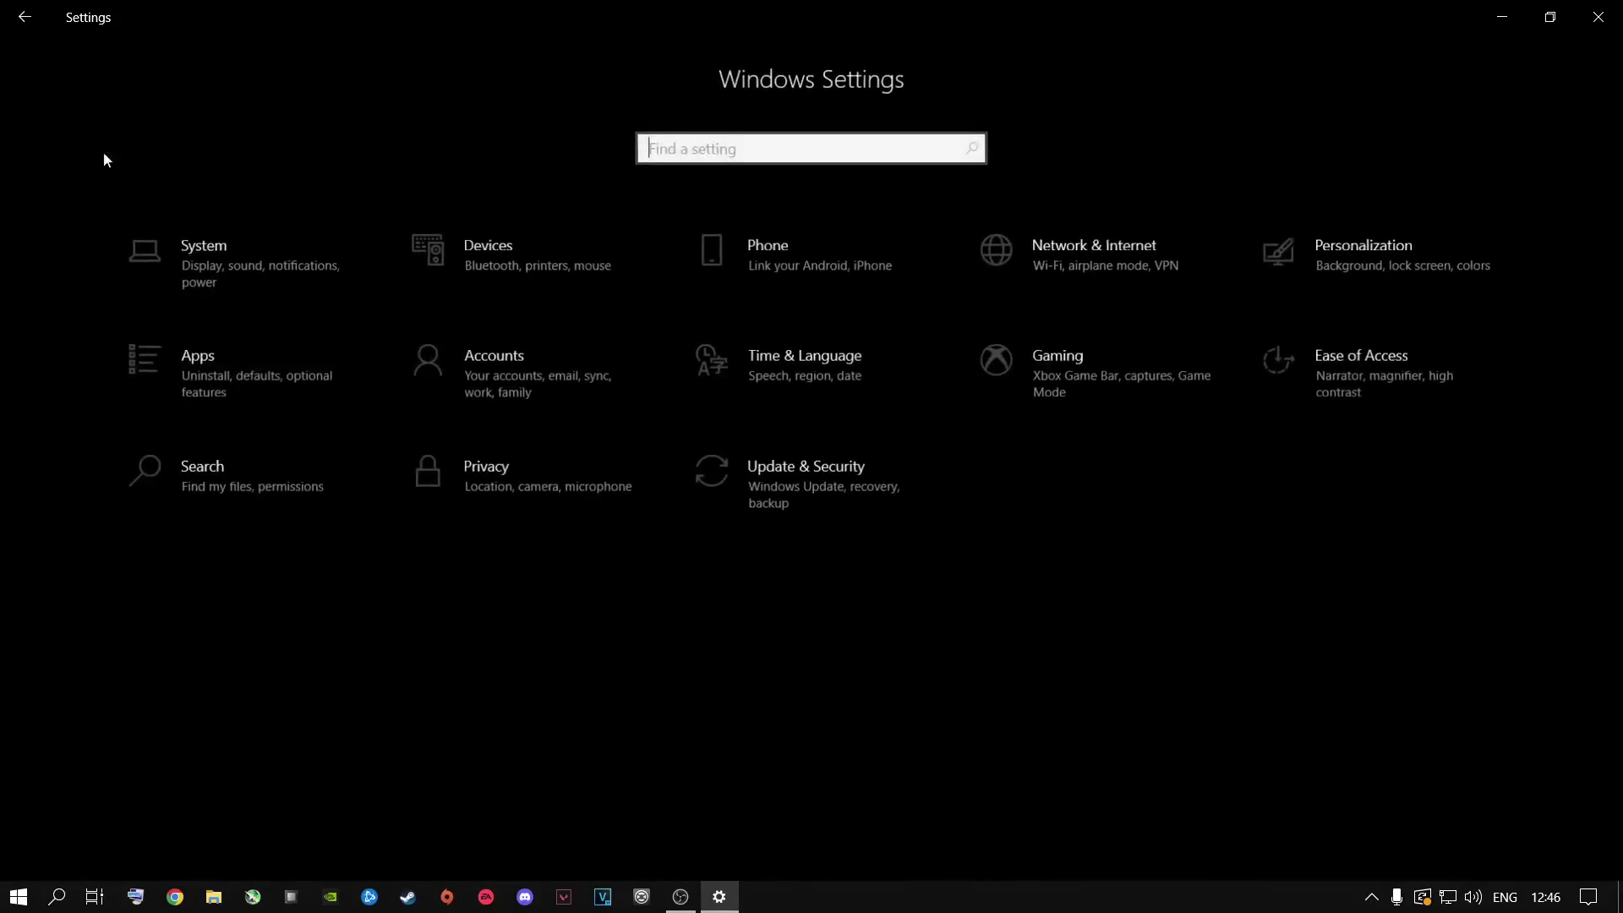
click(473, 473)
scroll(135, 503, down, 10)
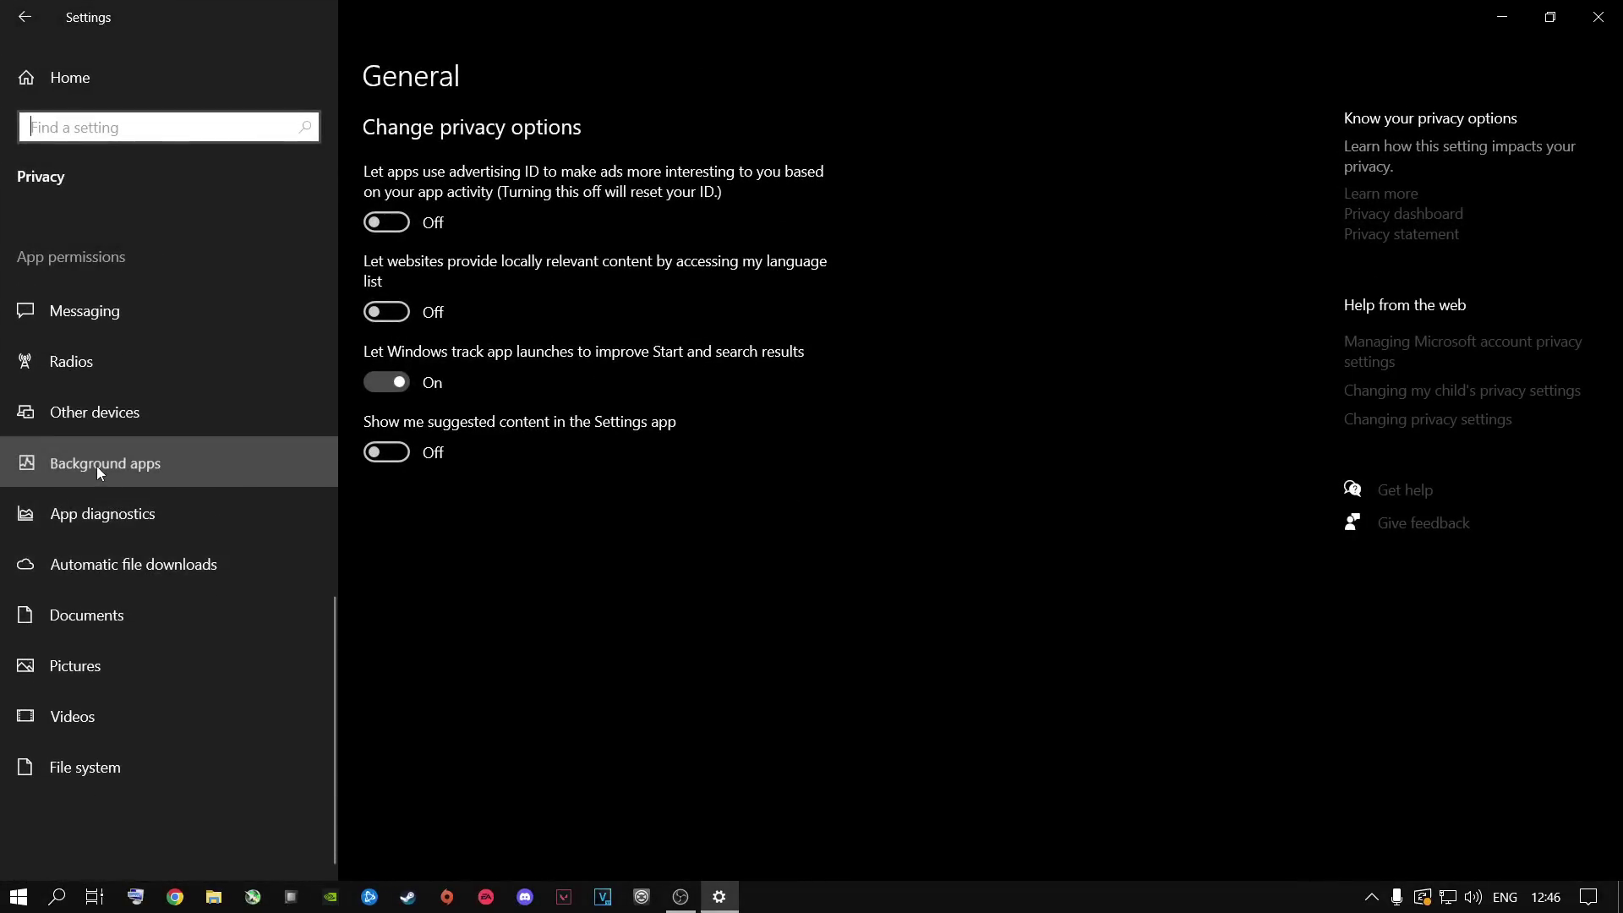
click(97, 465)
click(388, 203)
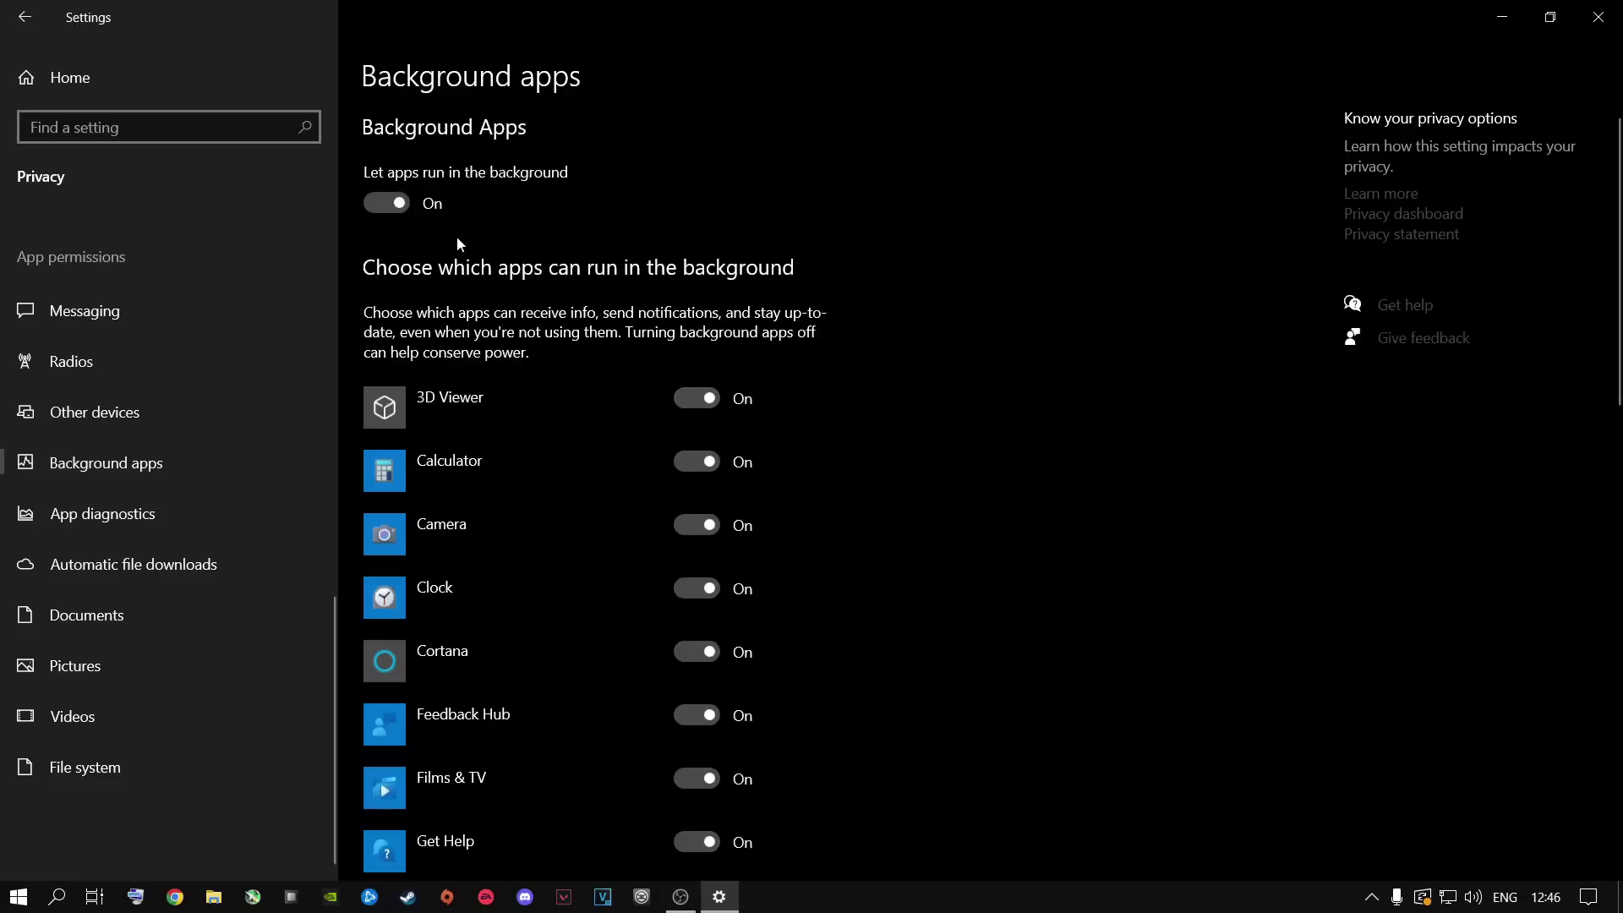
click(383, 211)
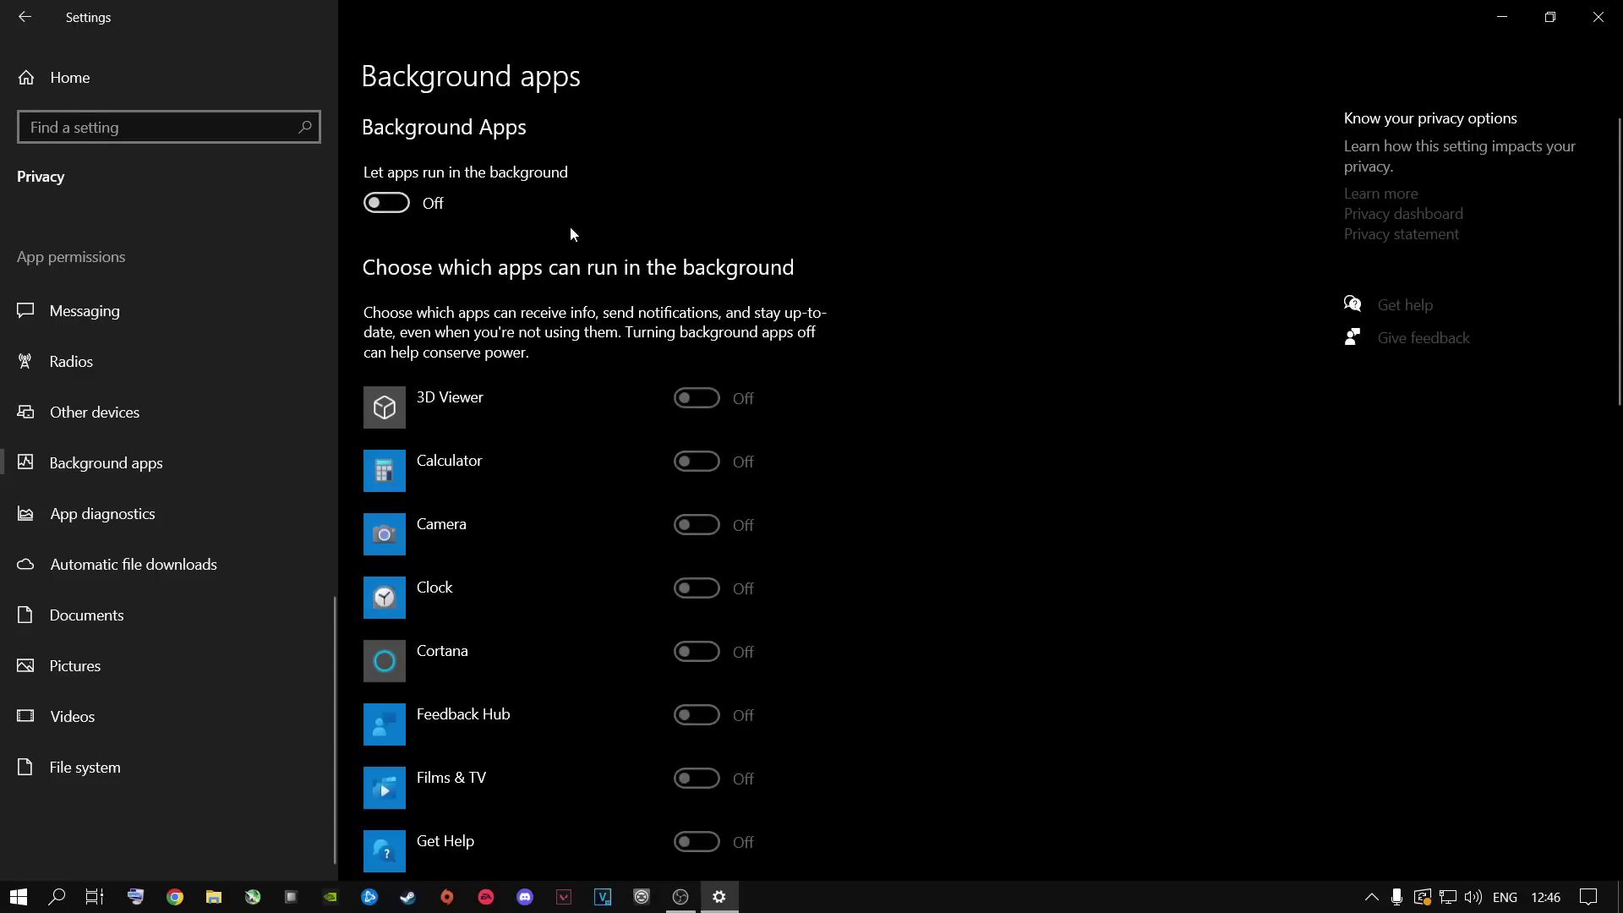
mouse_move(1614, 319)
mouse_down()
mouse_move(1614, 765)
mouse_move(1613, 304)
mouse_up()
scroll(507, 591, down, 12)
scroll(440, 515, down, 2)
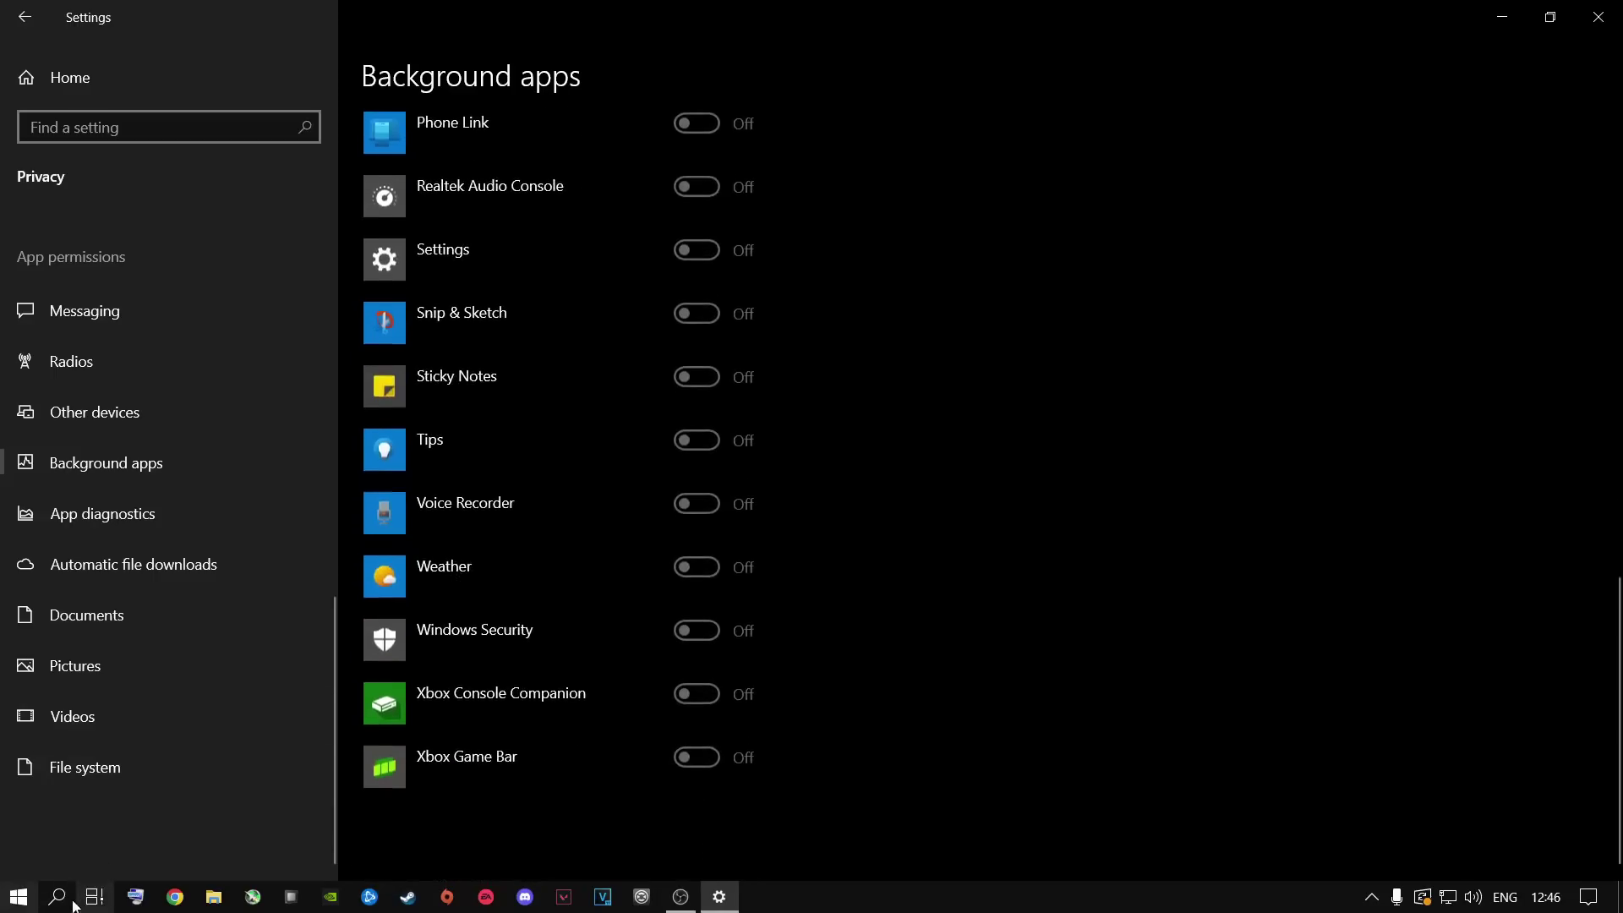
scroll(600, 595, up, 14)
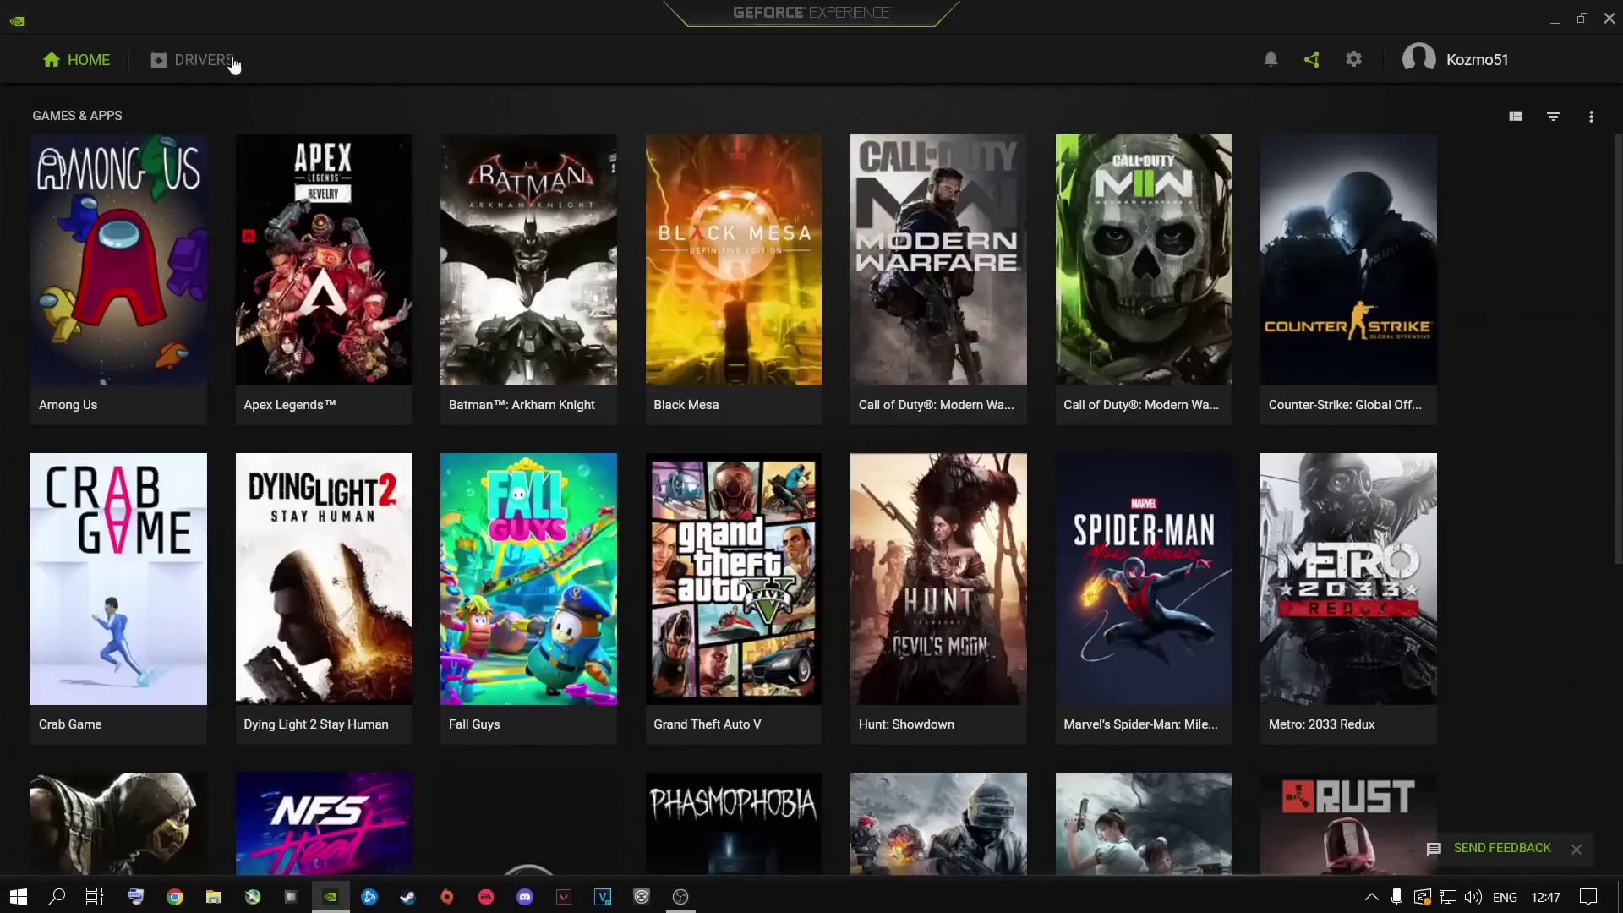
Switch to GeForce Experience and check for graphics driver updates.
click(232, 60)
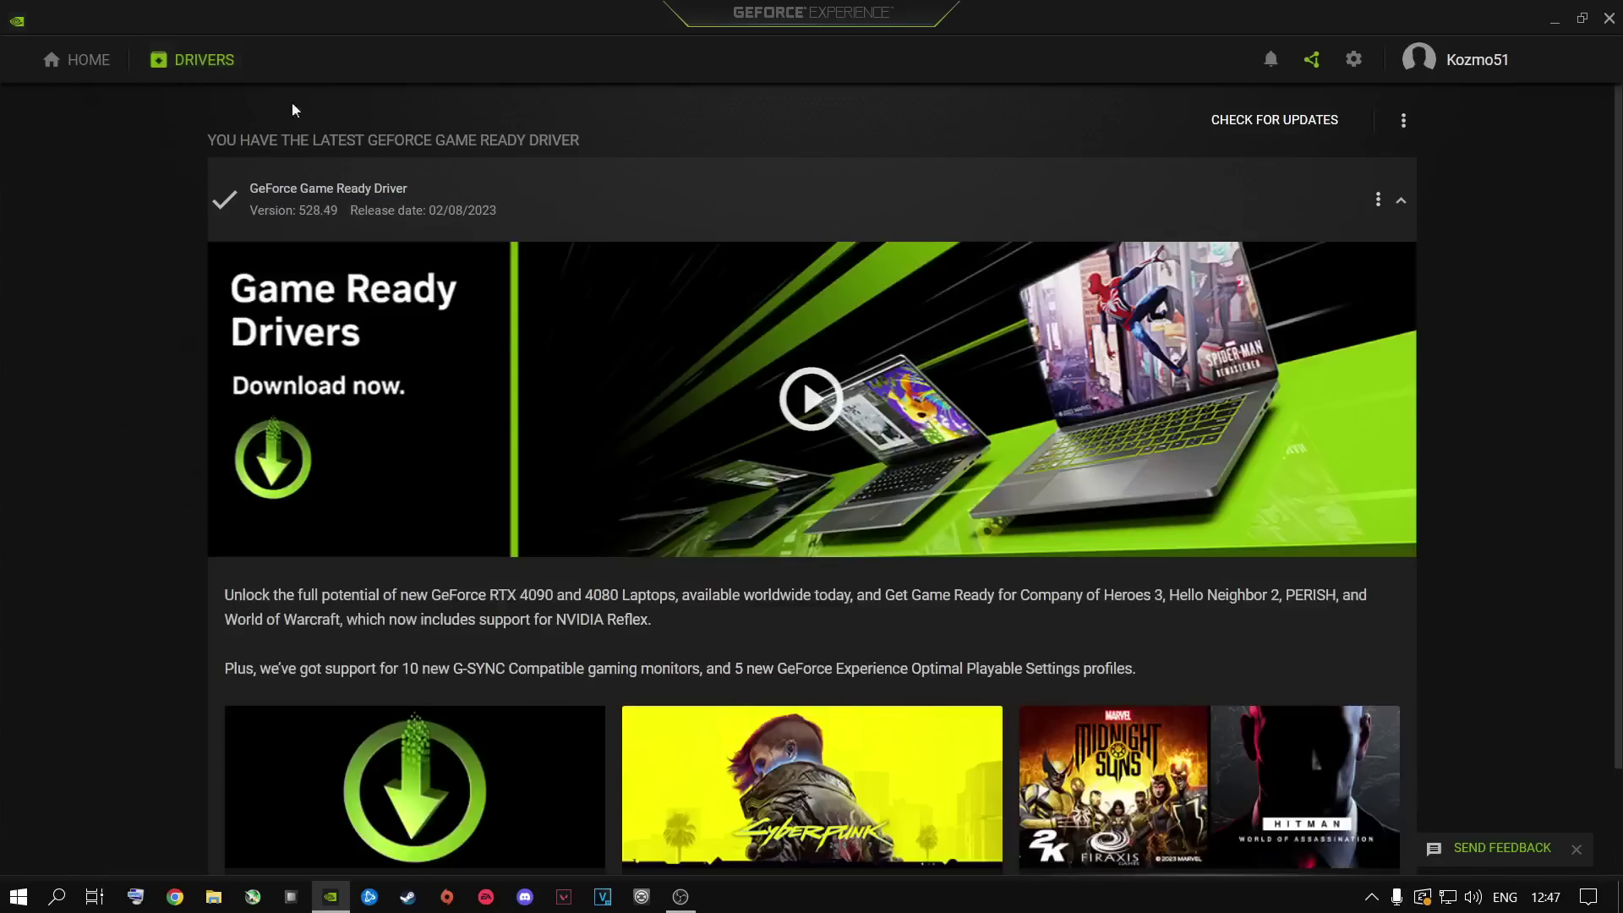
click(1259, 123)
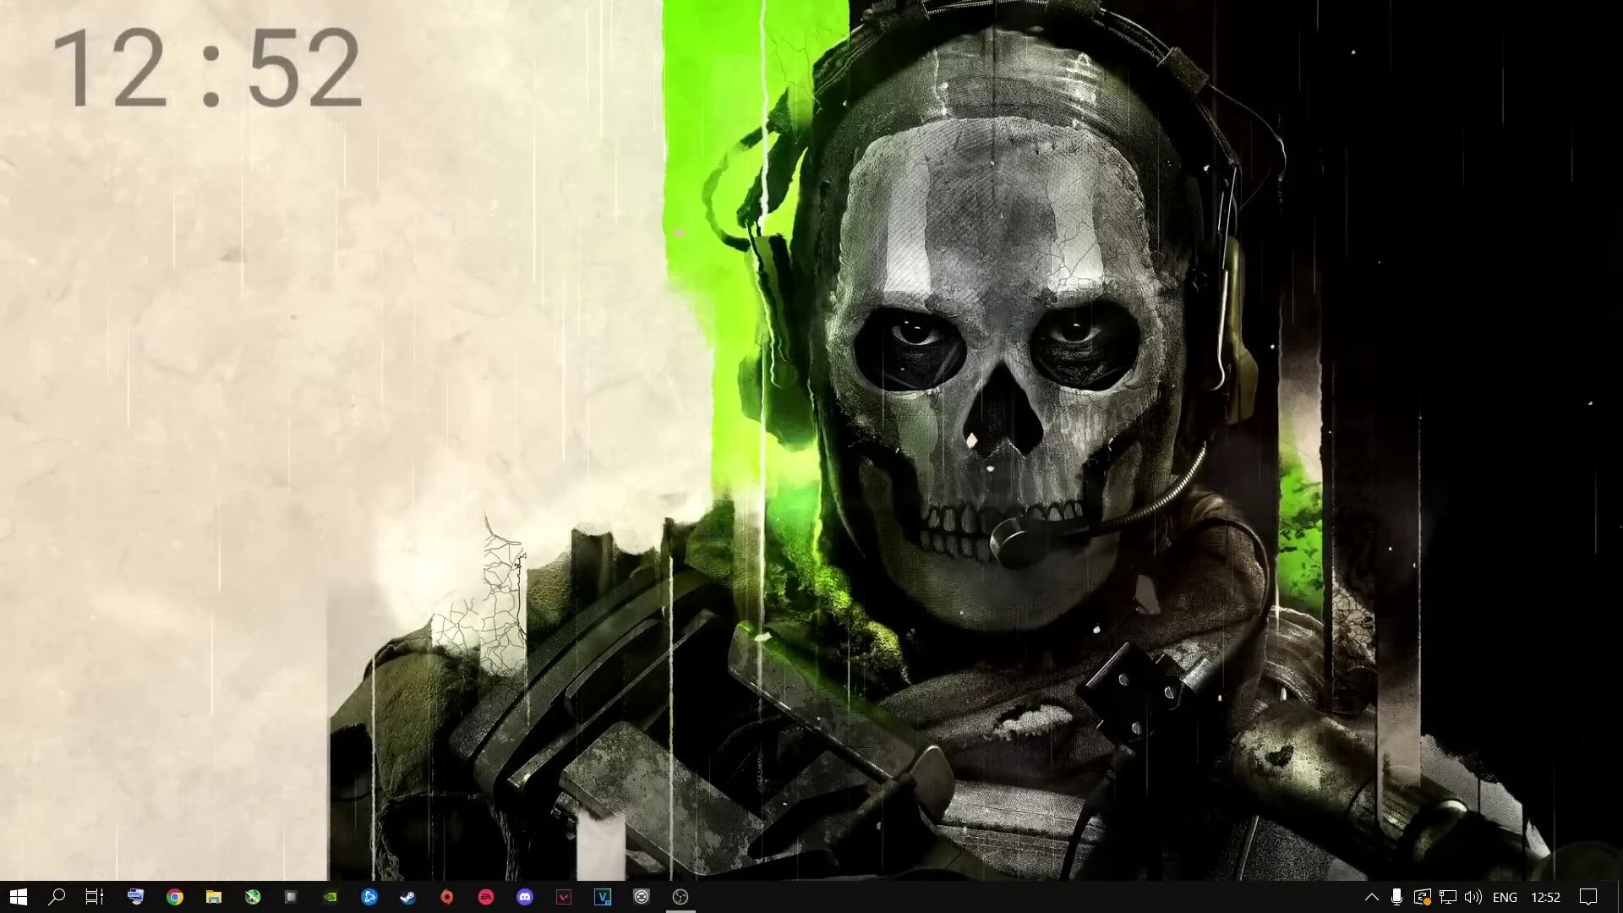
Open NVIDIA Control Panel and examine the rendering options under Adjust image settings with preview.
right_click(700, 509)
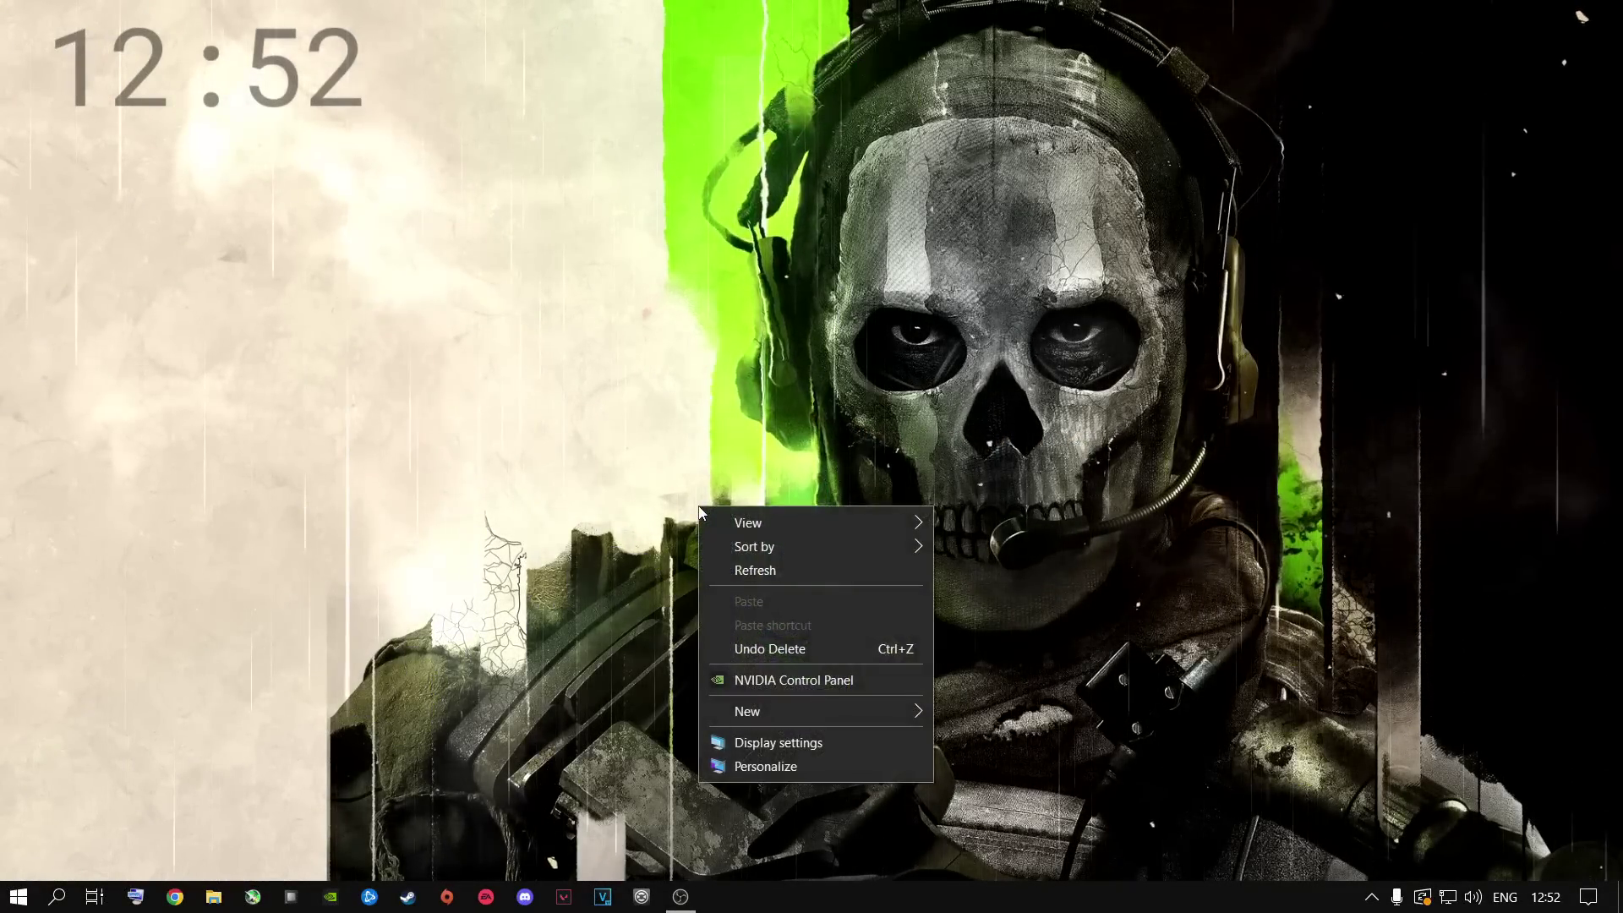
click(737, 680)
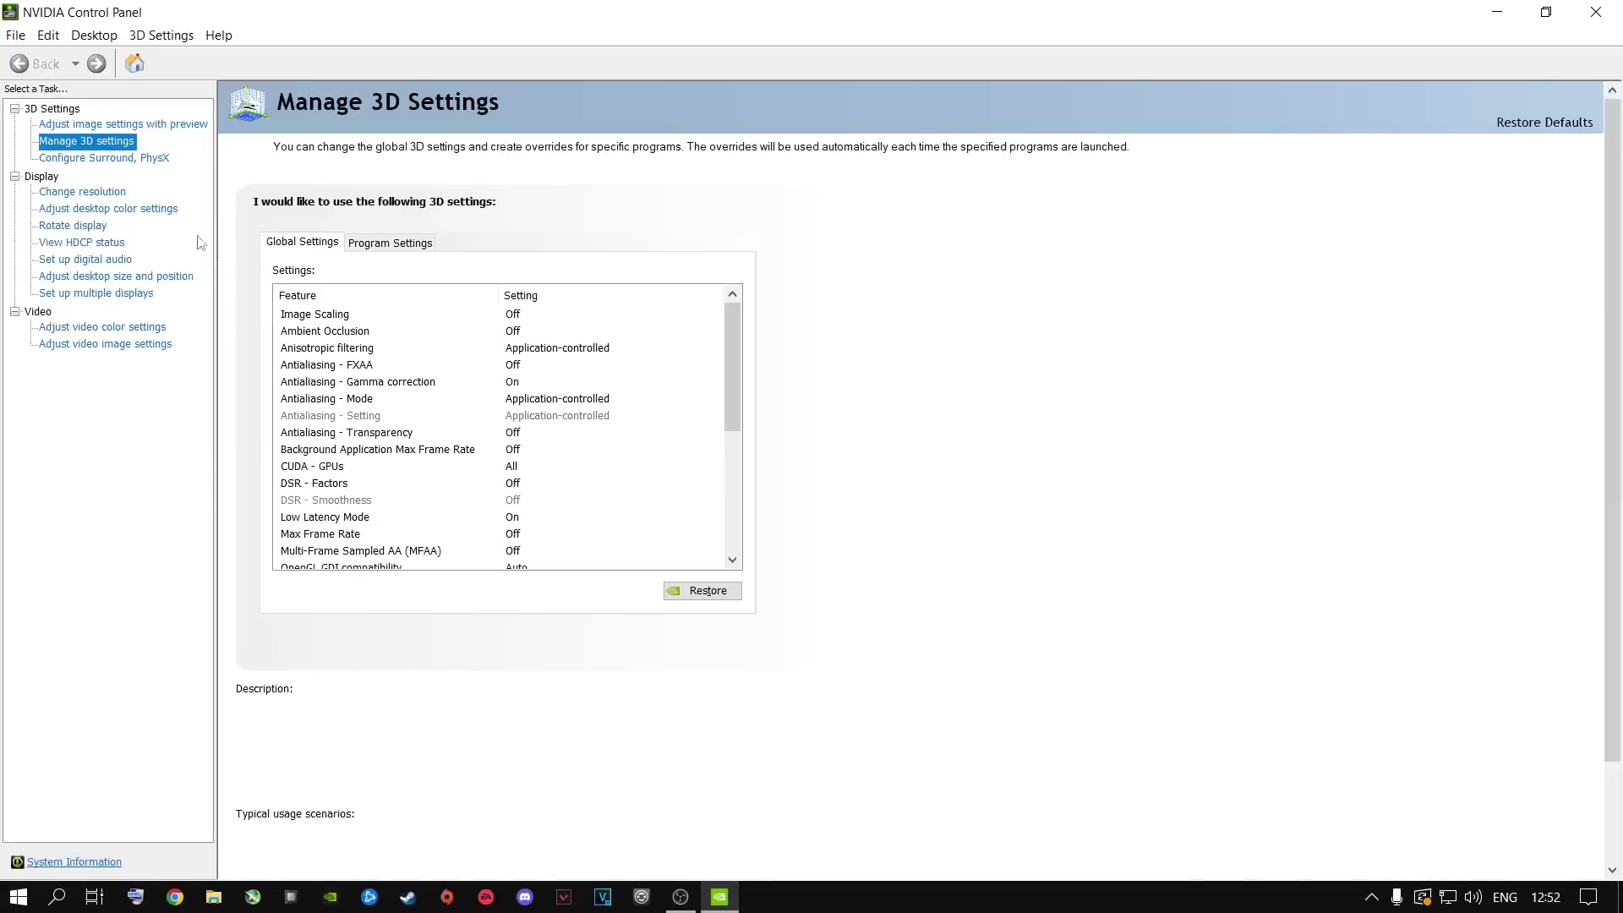
click(94, 127)
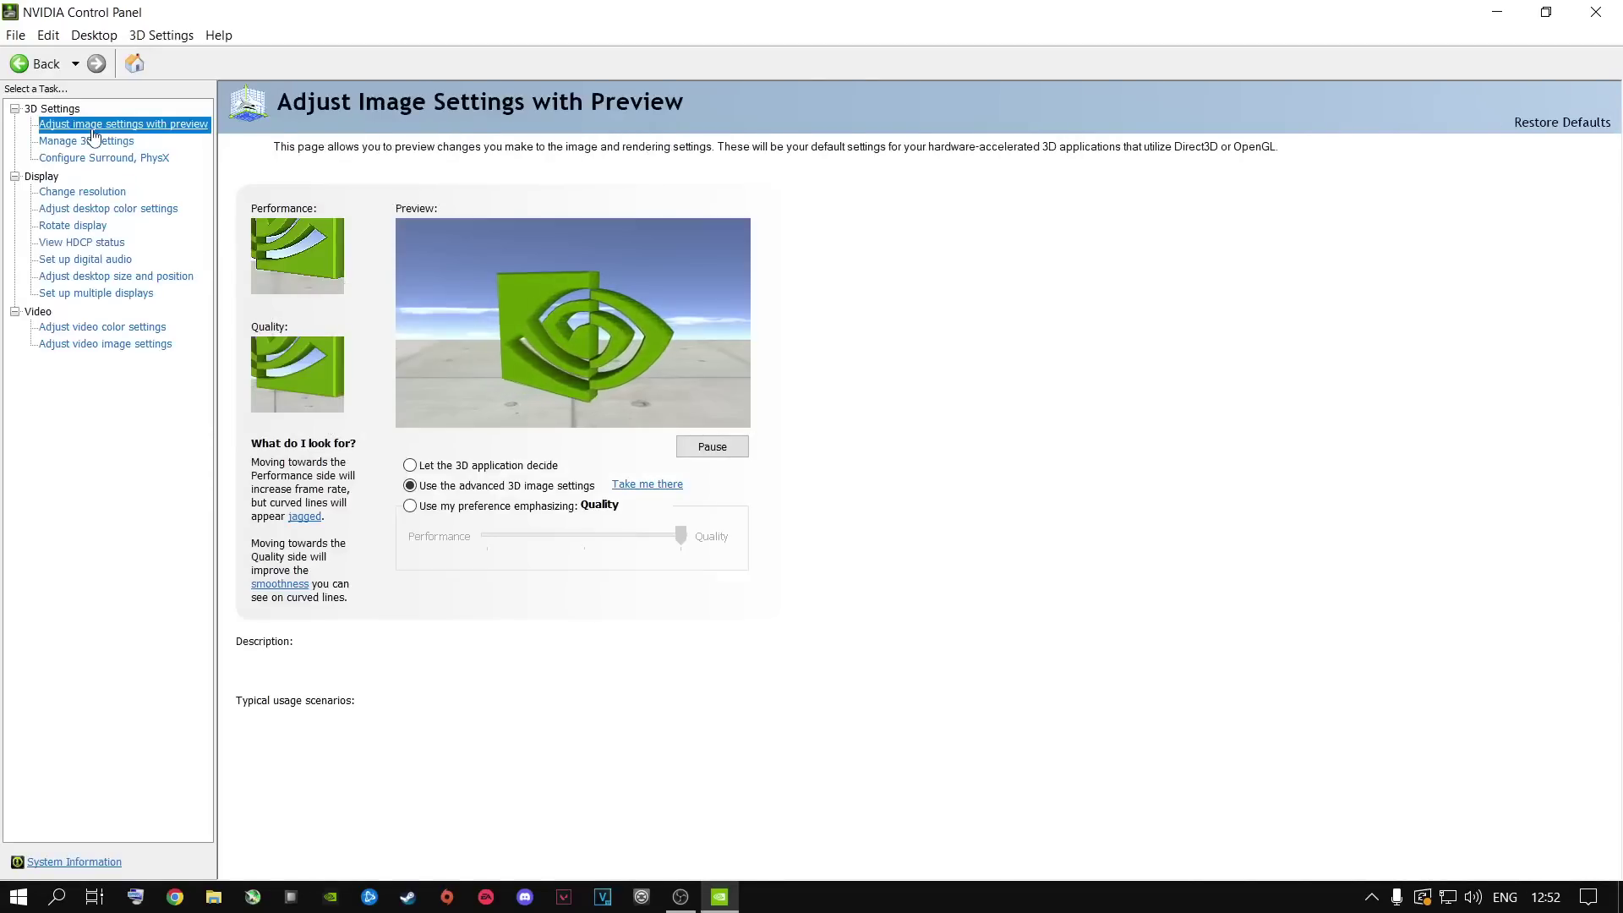
mouse_move(431, 472)
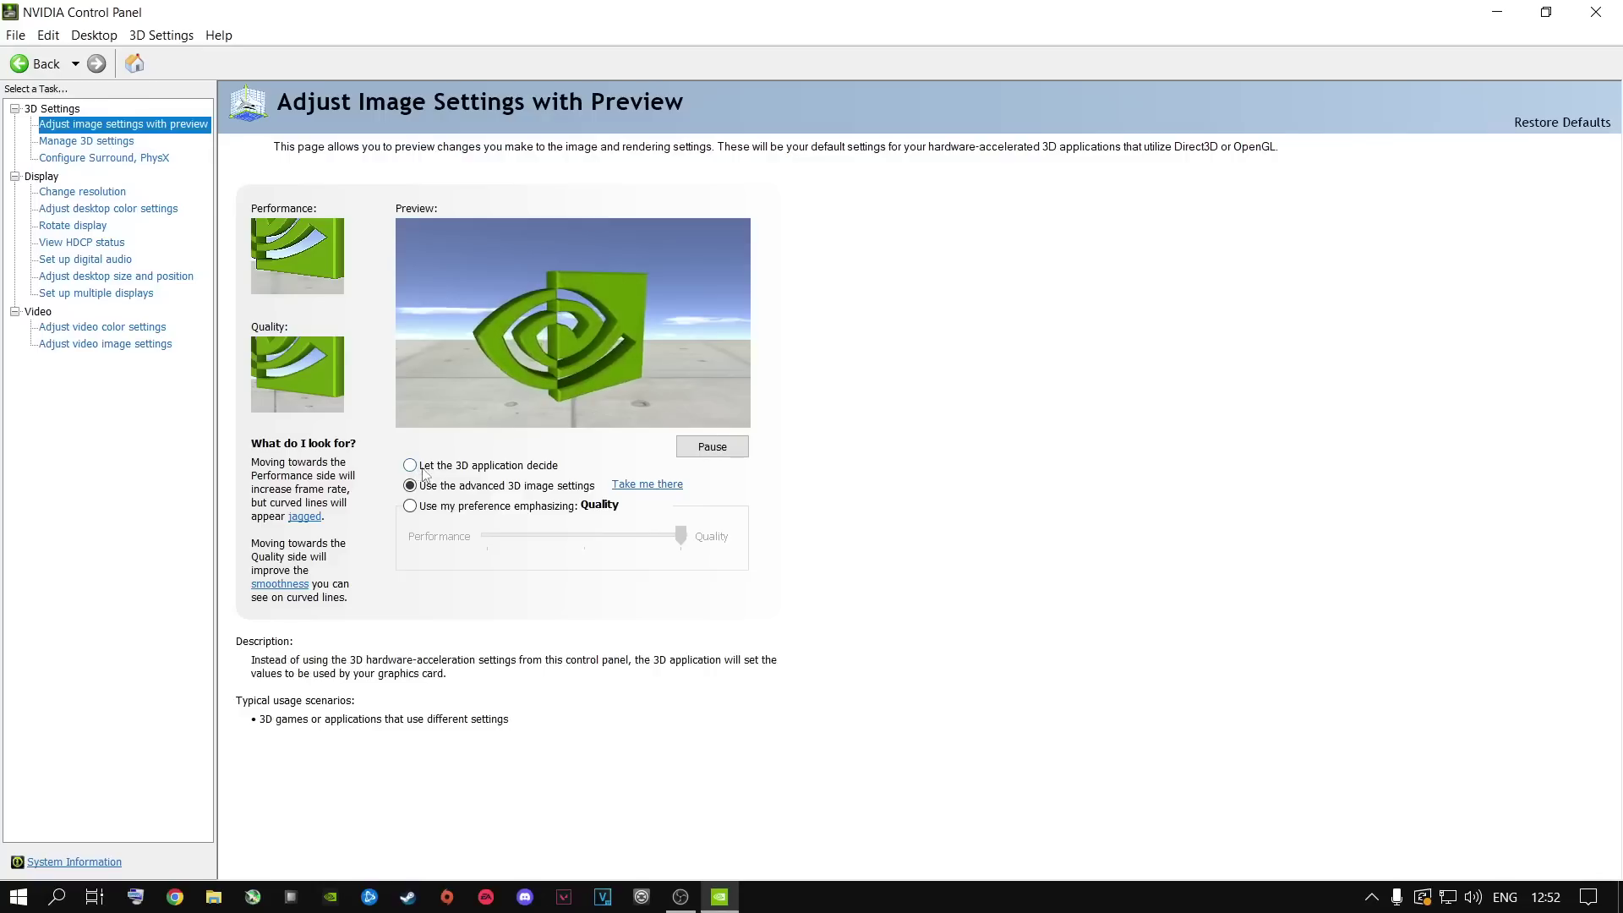
mouse_move(428, 512)
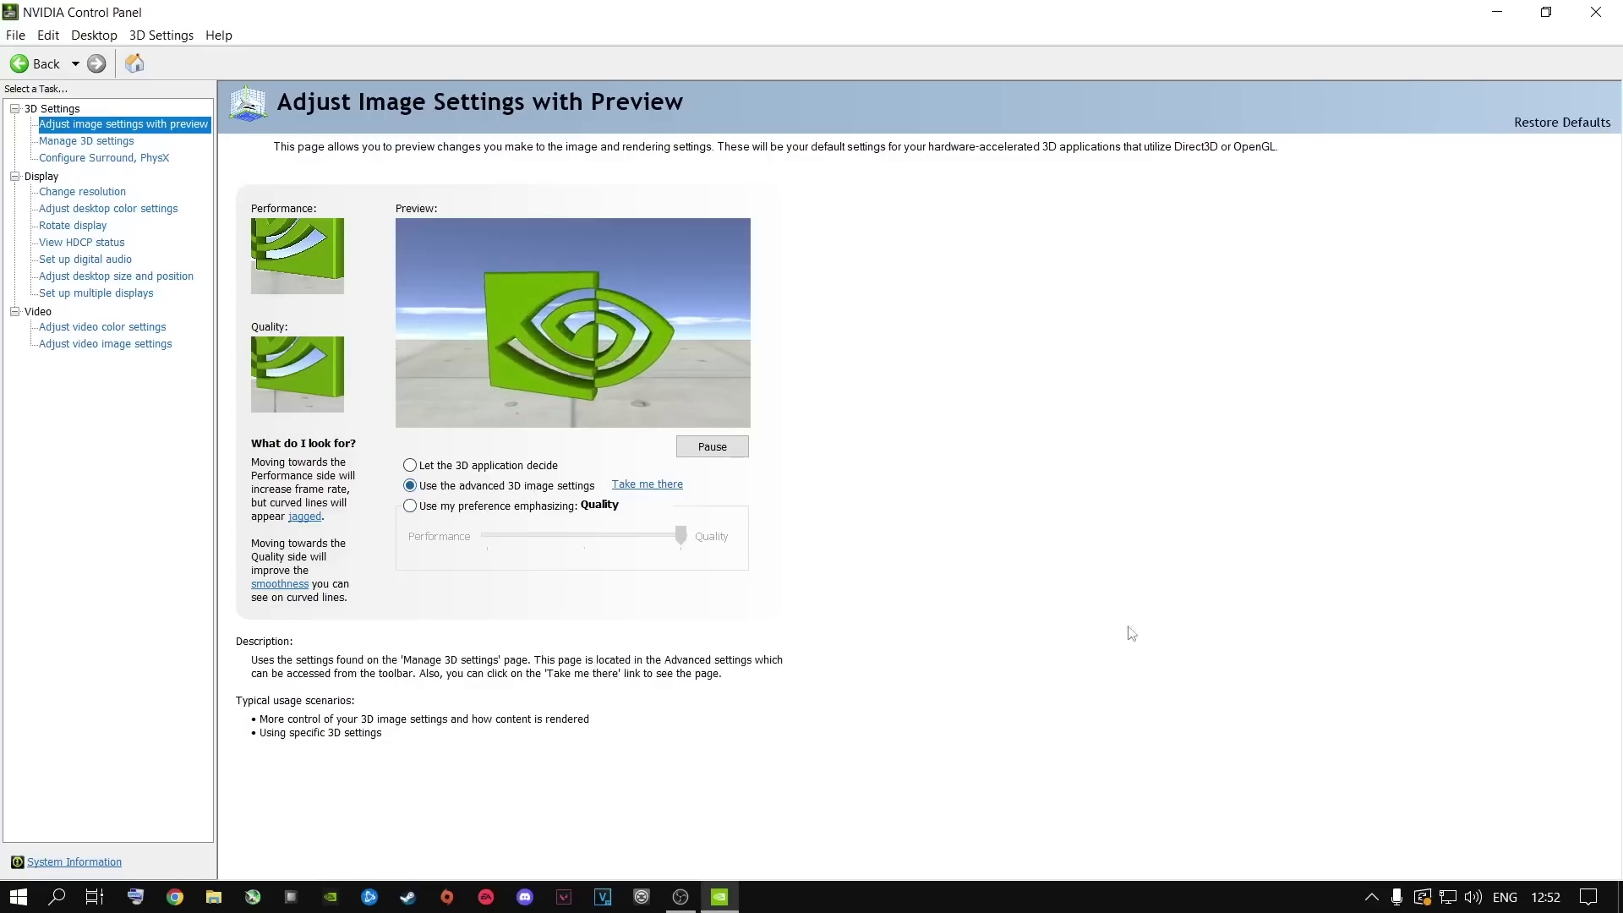
Review the global settings under Manage 3D settings and set Low Latency Mode to On.
click(83, 144)
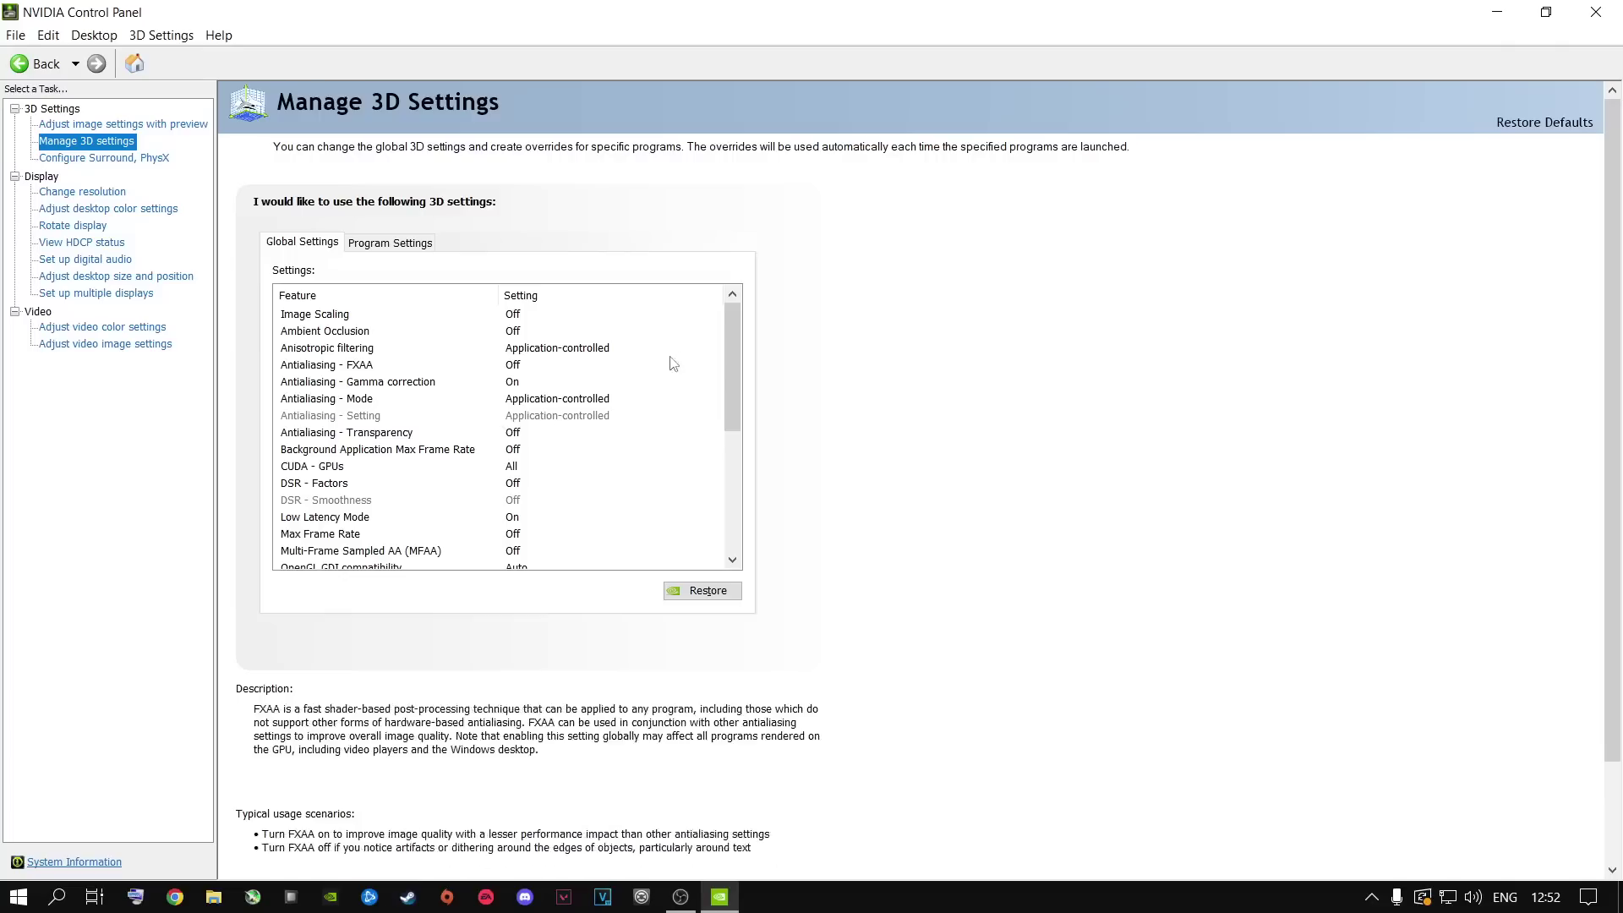
drag(730, 333, 743, 472)
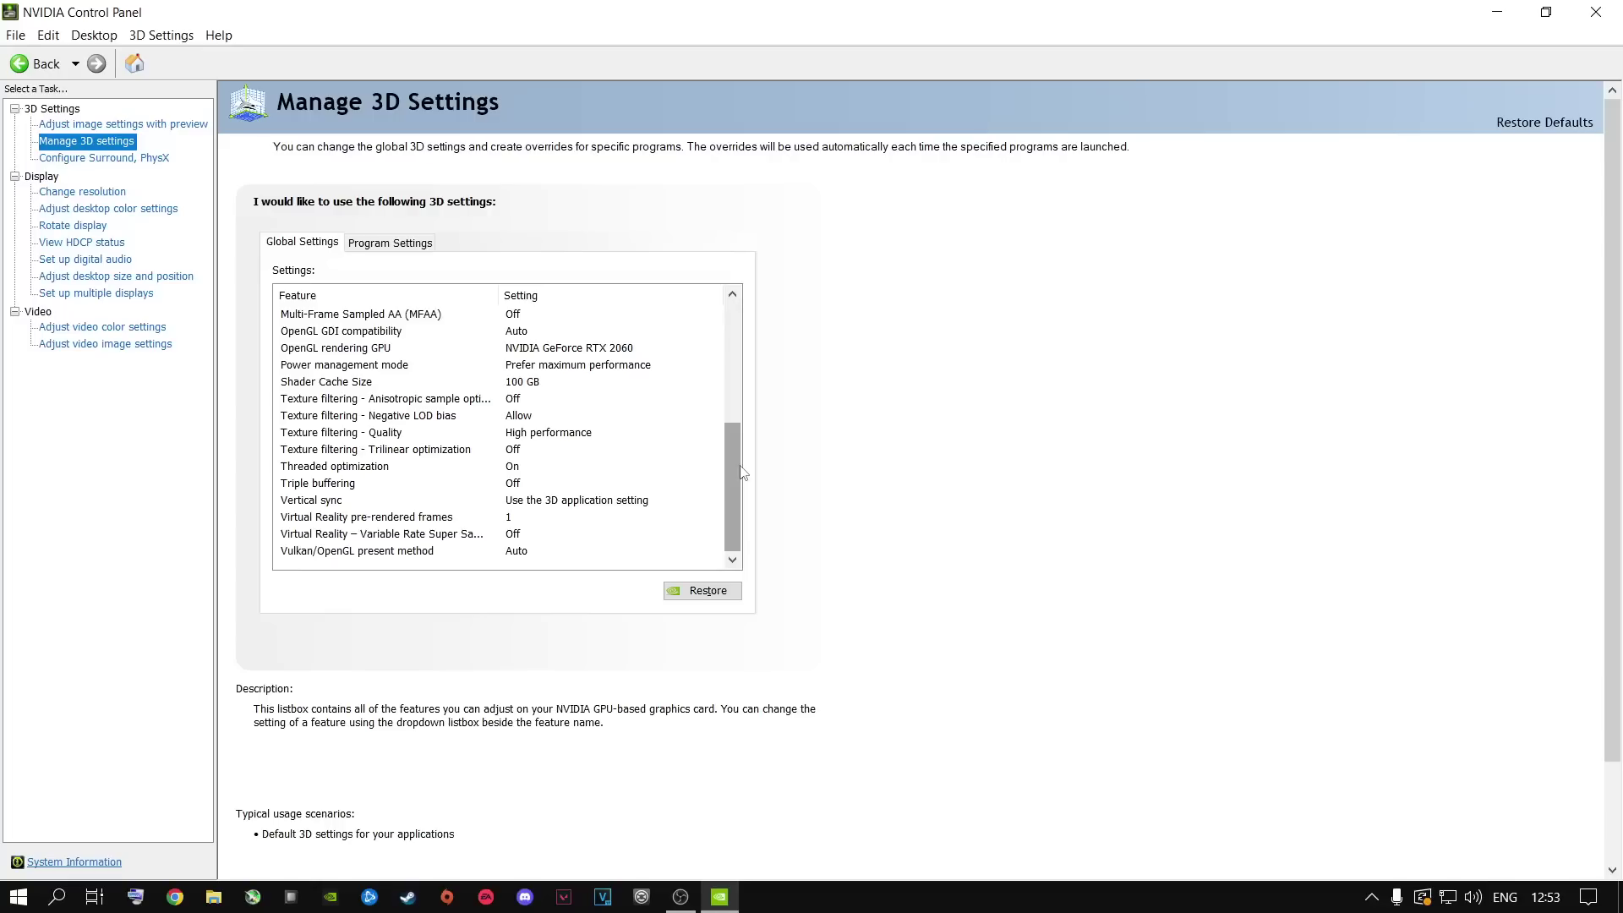
drag(739, 471, 731, 390)
click(330, 435)
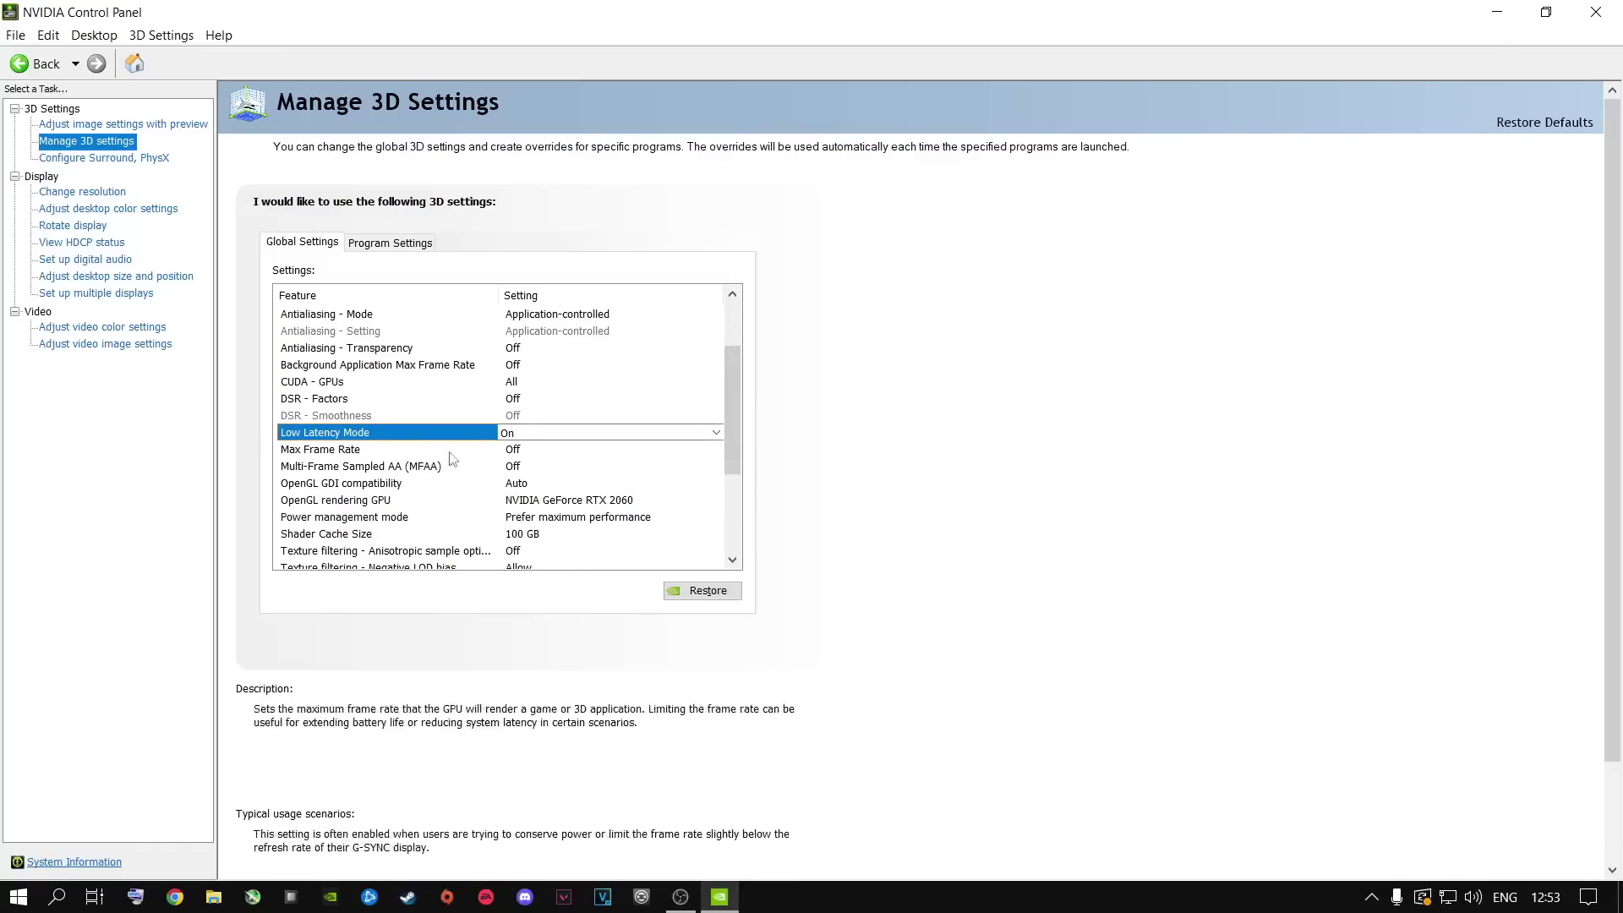
click(524, 433)
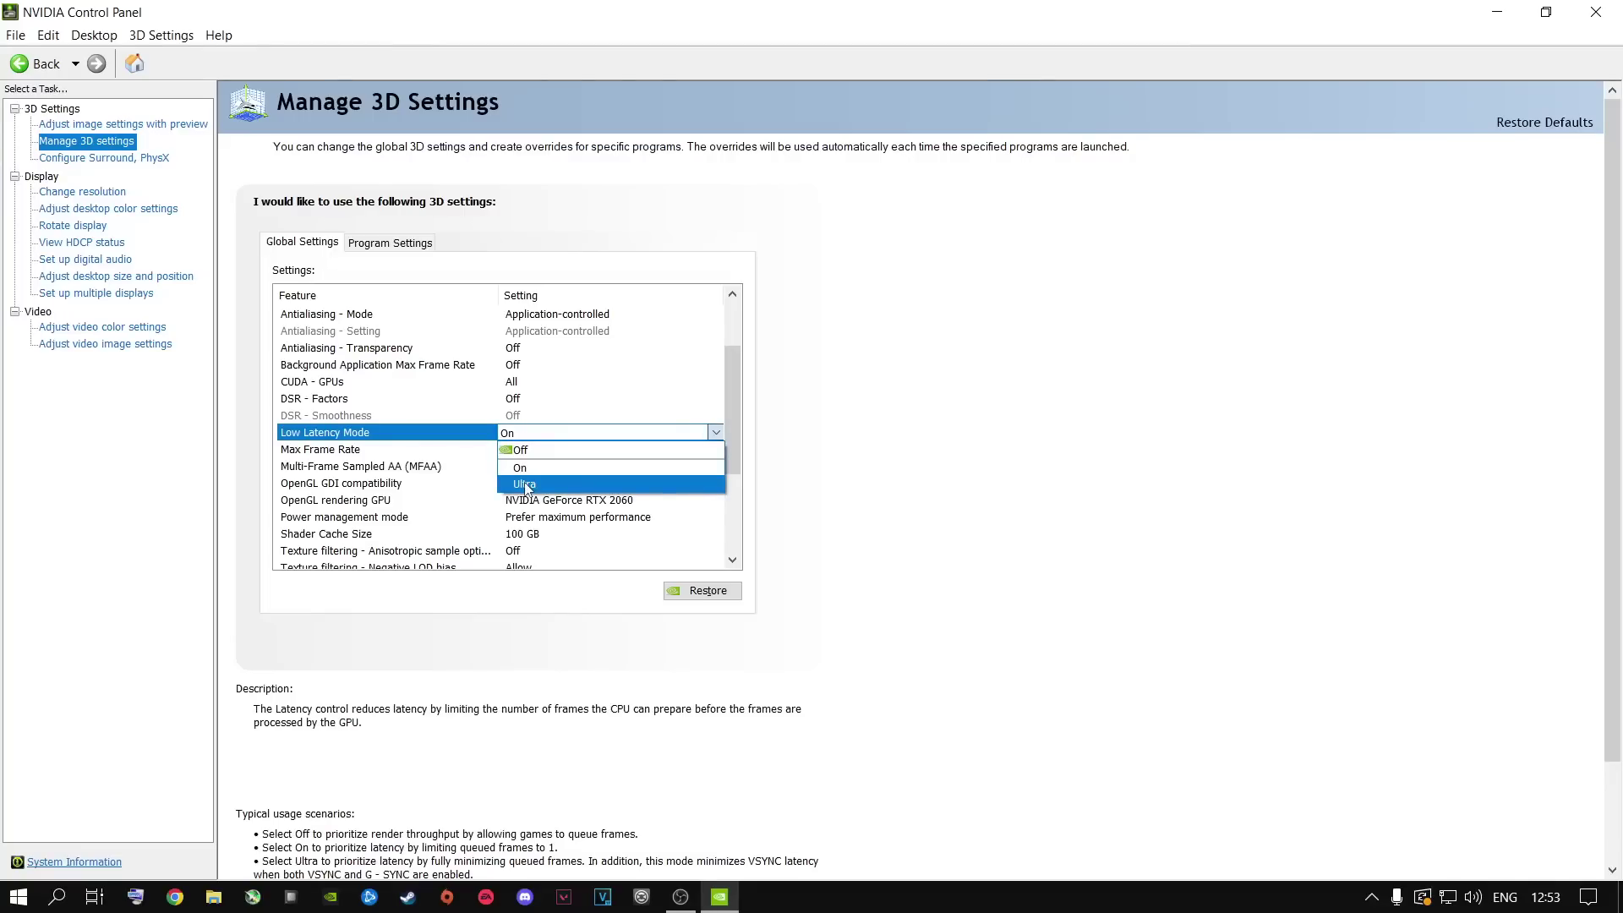
click(541, 467)
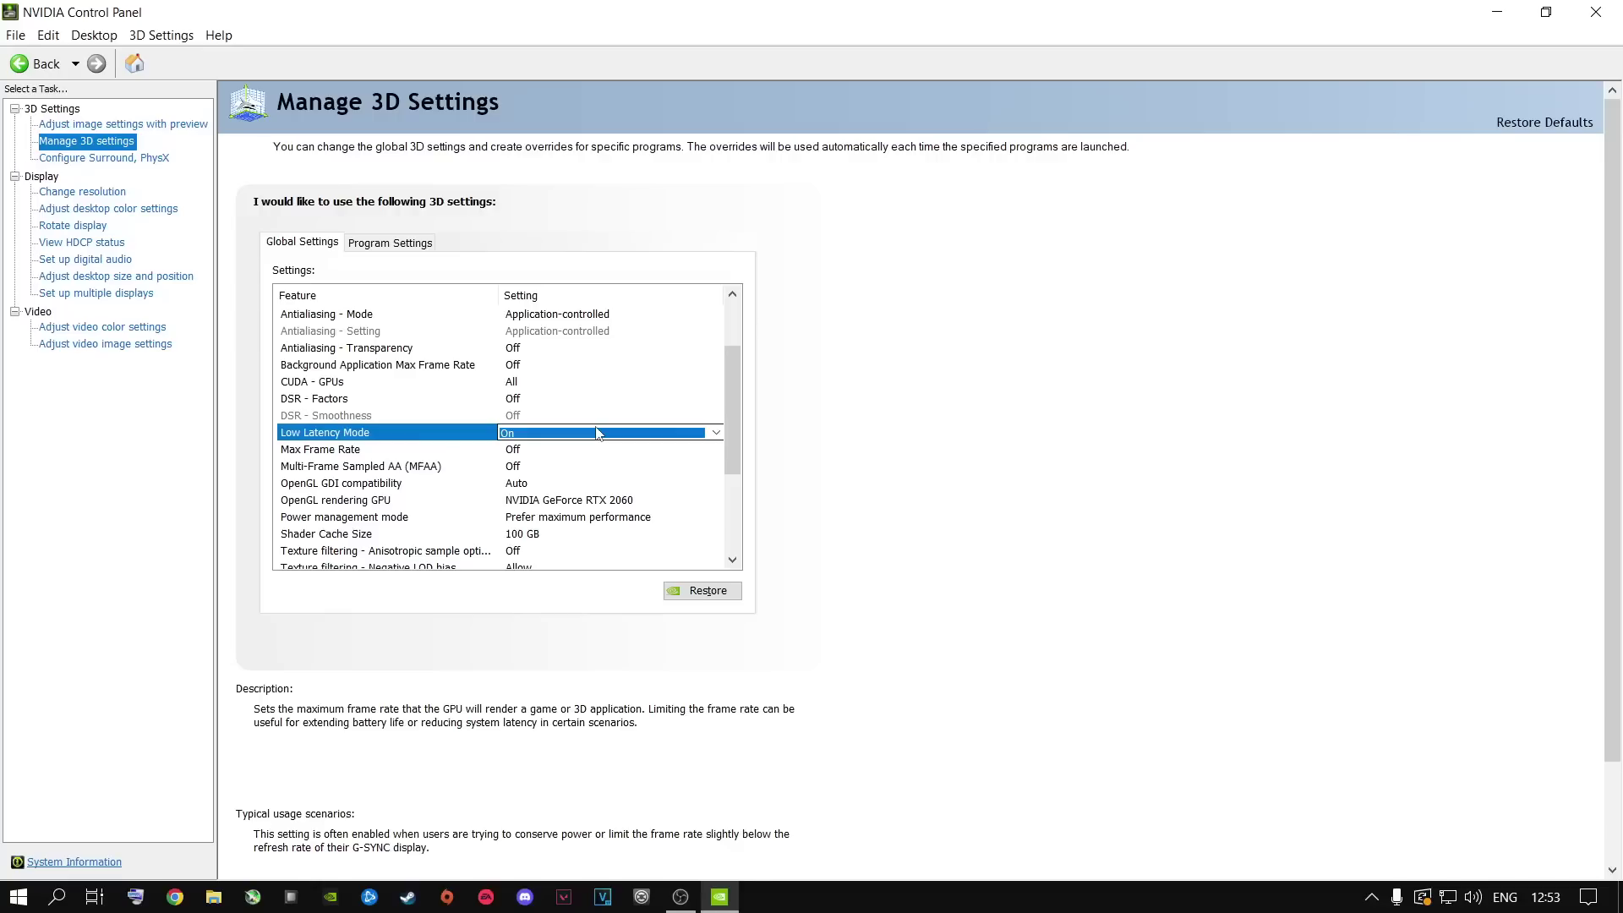
View the Low Latency Mode choices without changing them and review the remaining global 3D settings.
click(605, 433)
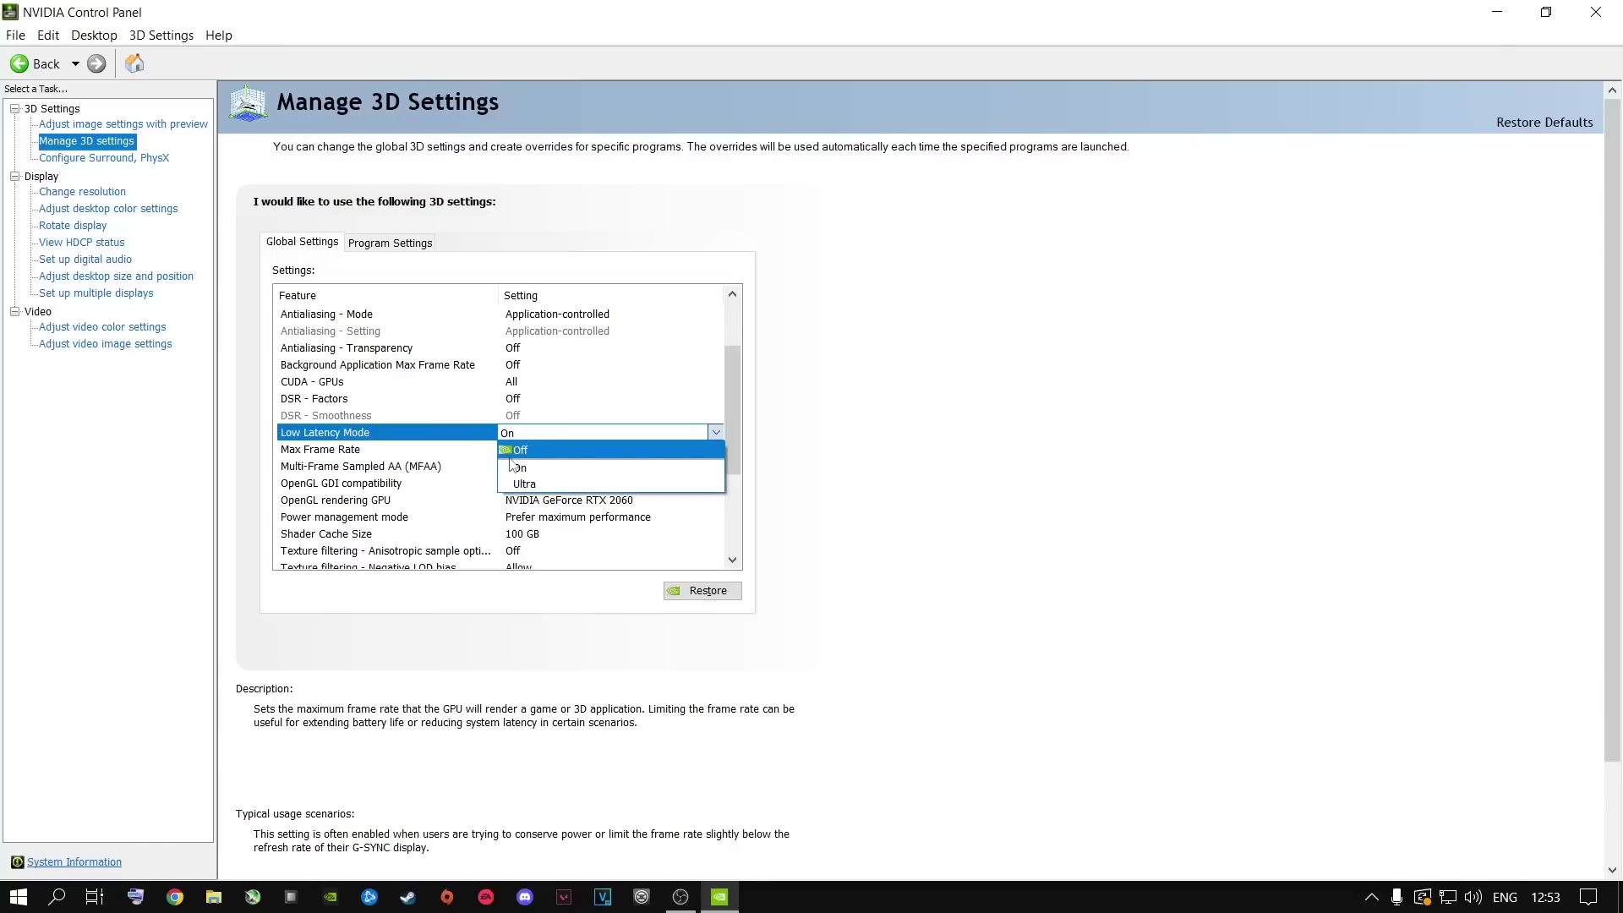
click(1031, 475)
drag(728, 390, 725, 436)
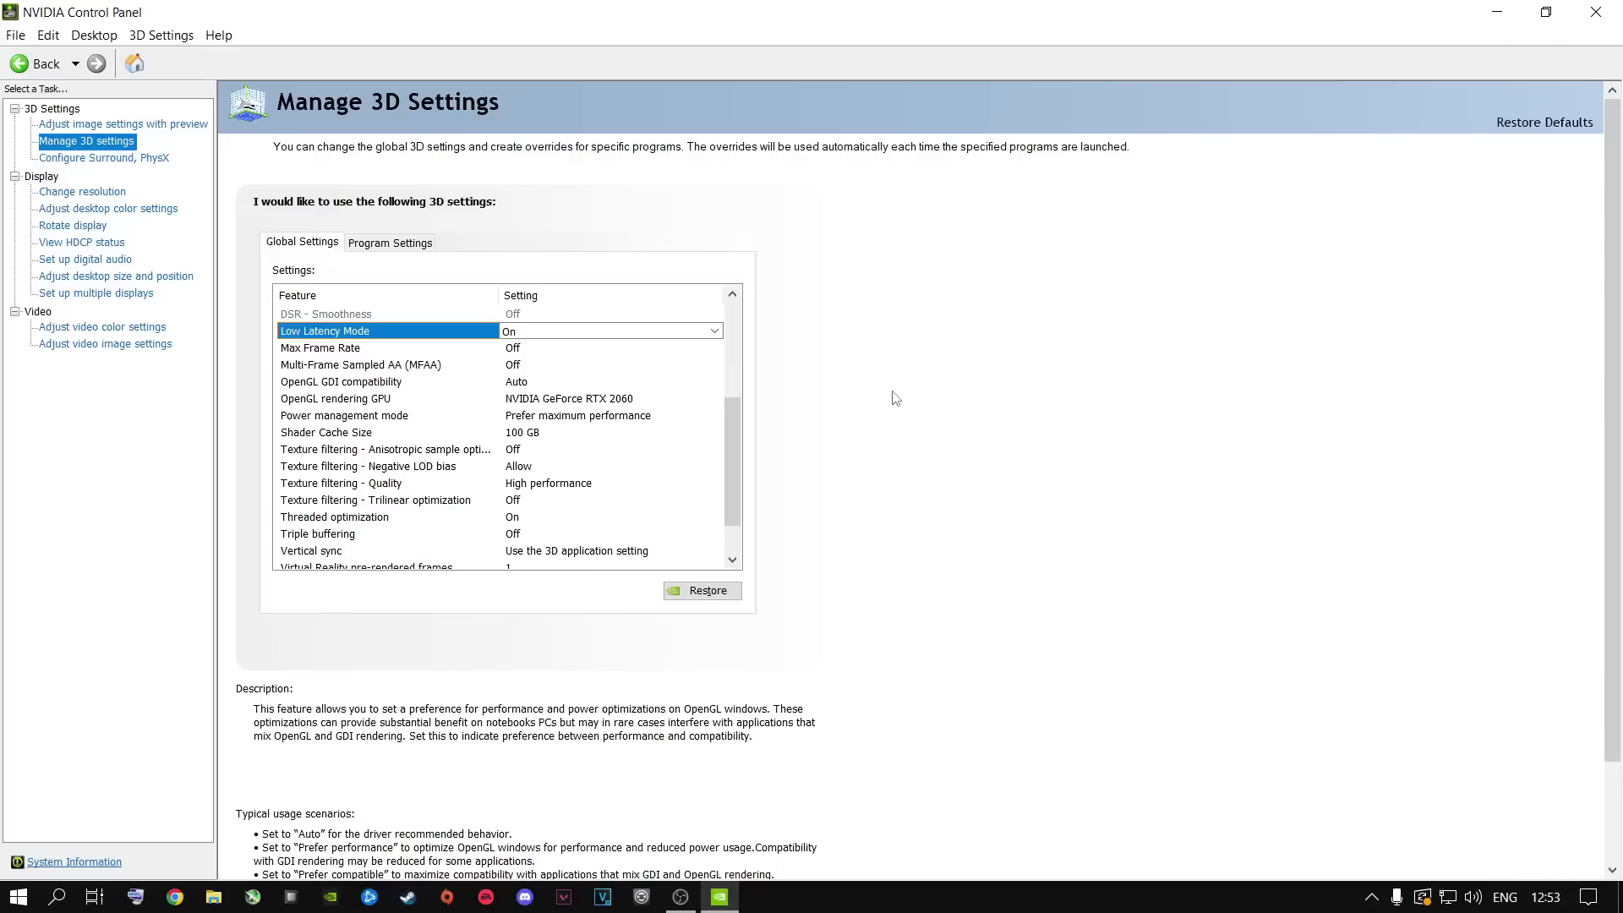
drag(733, 472, 725, 345)
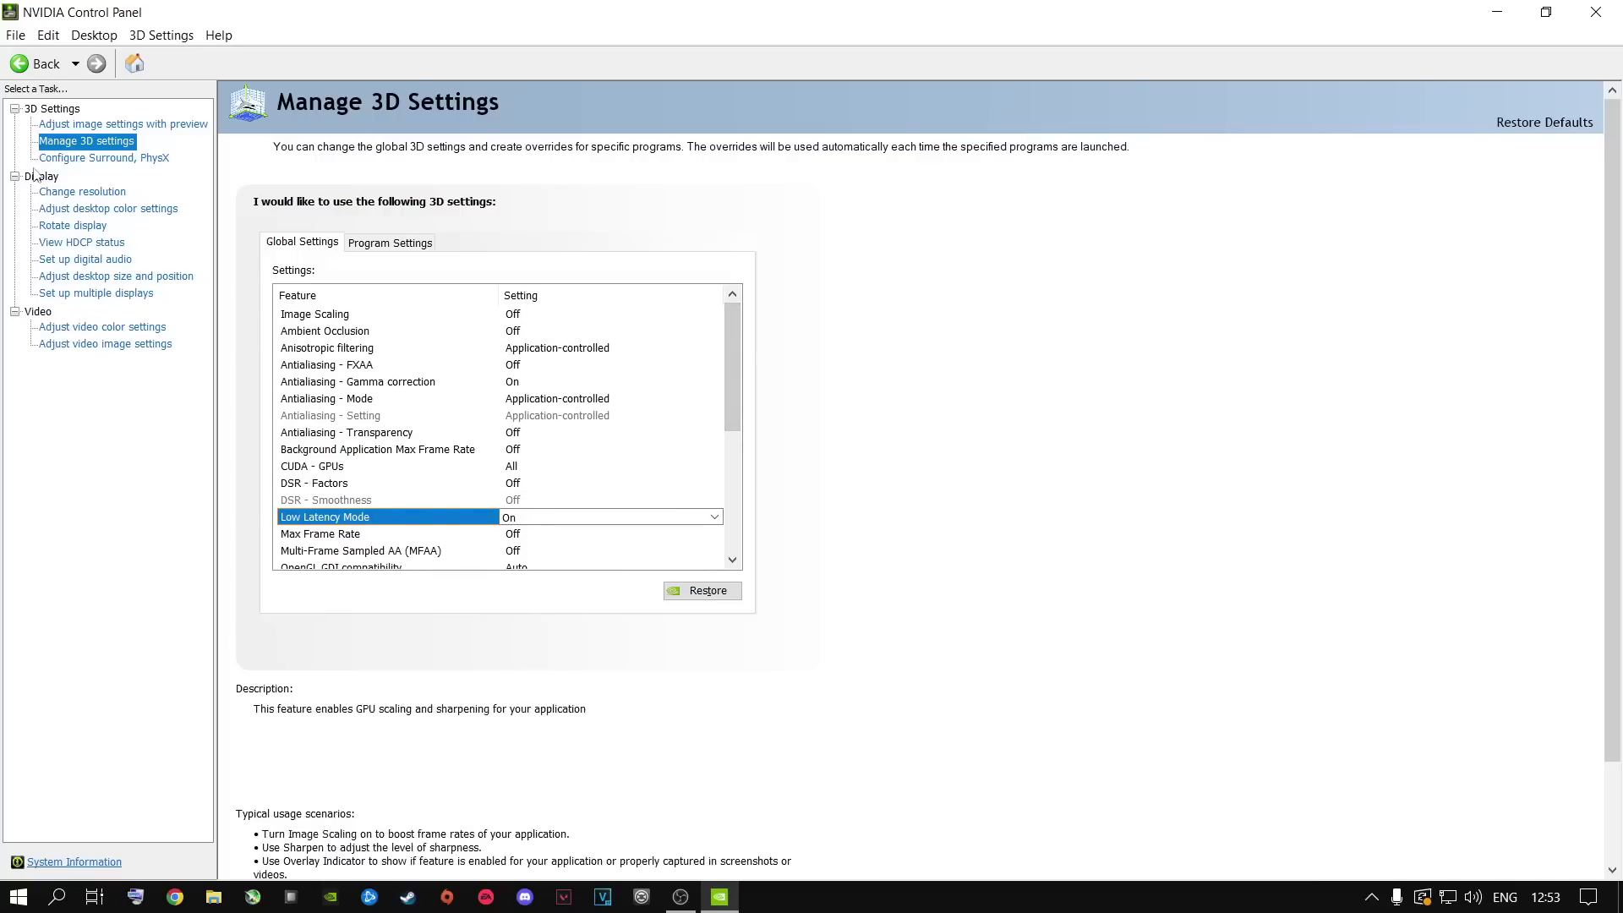
Open the Surround and PhysX configuration and view the available PhysX processor choices.
click(72, 158)
click(698, 280)
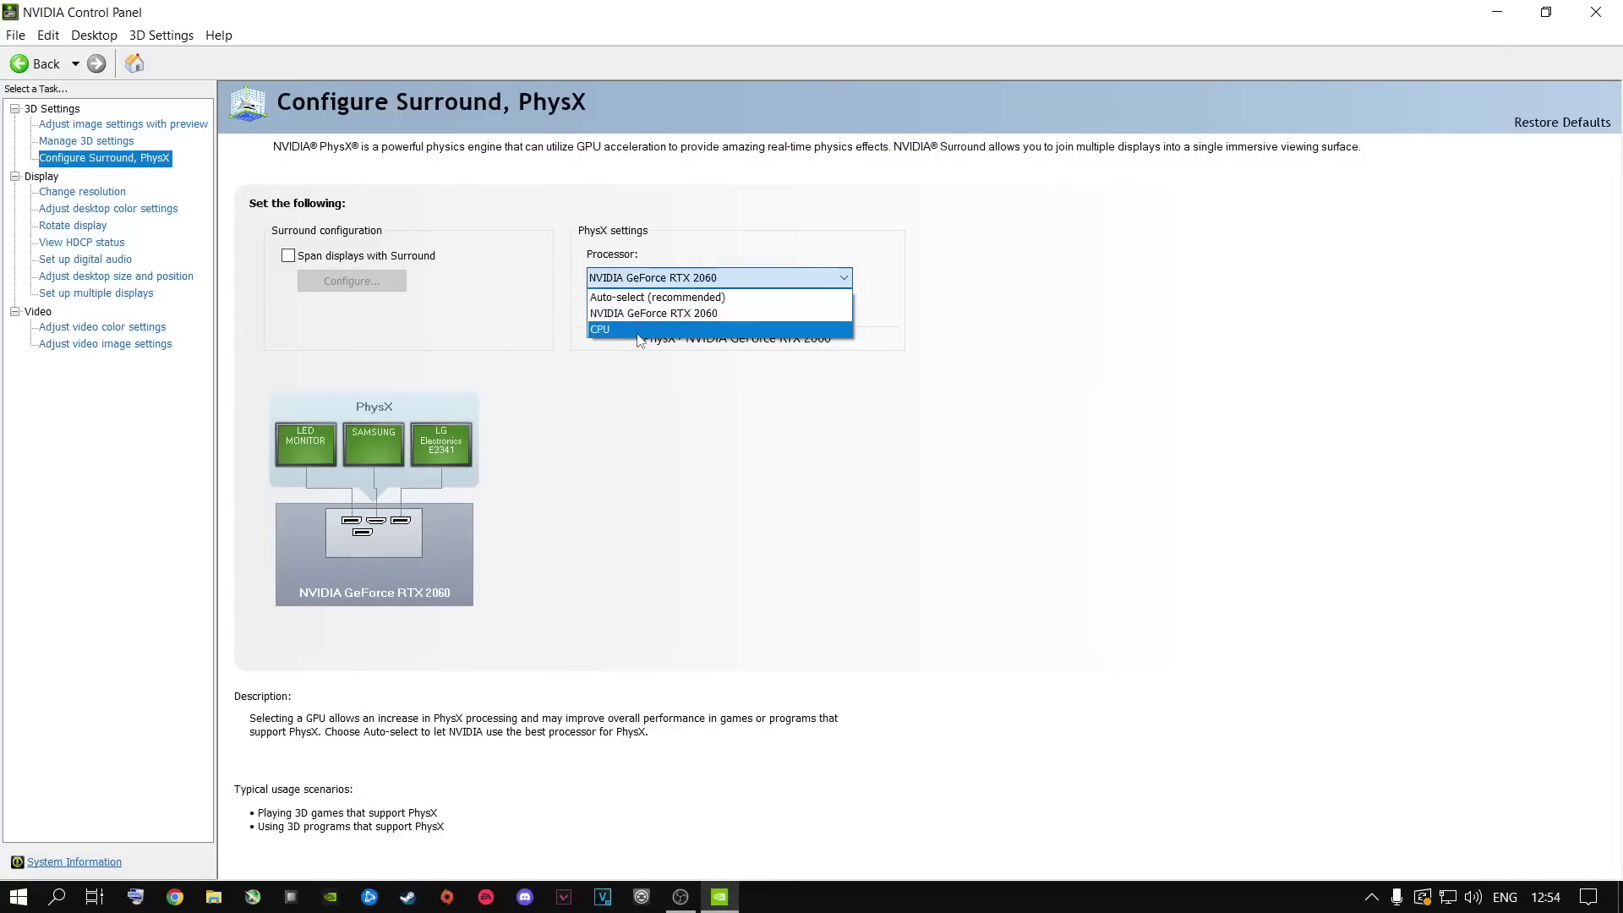
key(Escape)
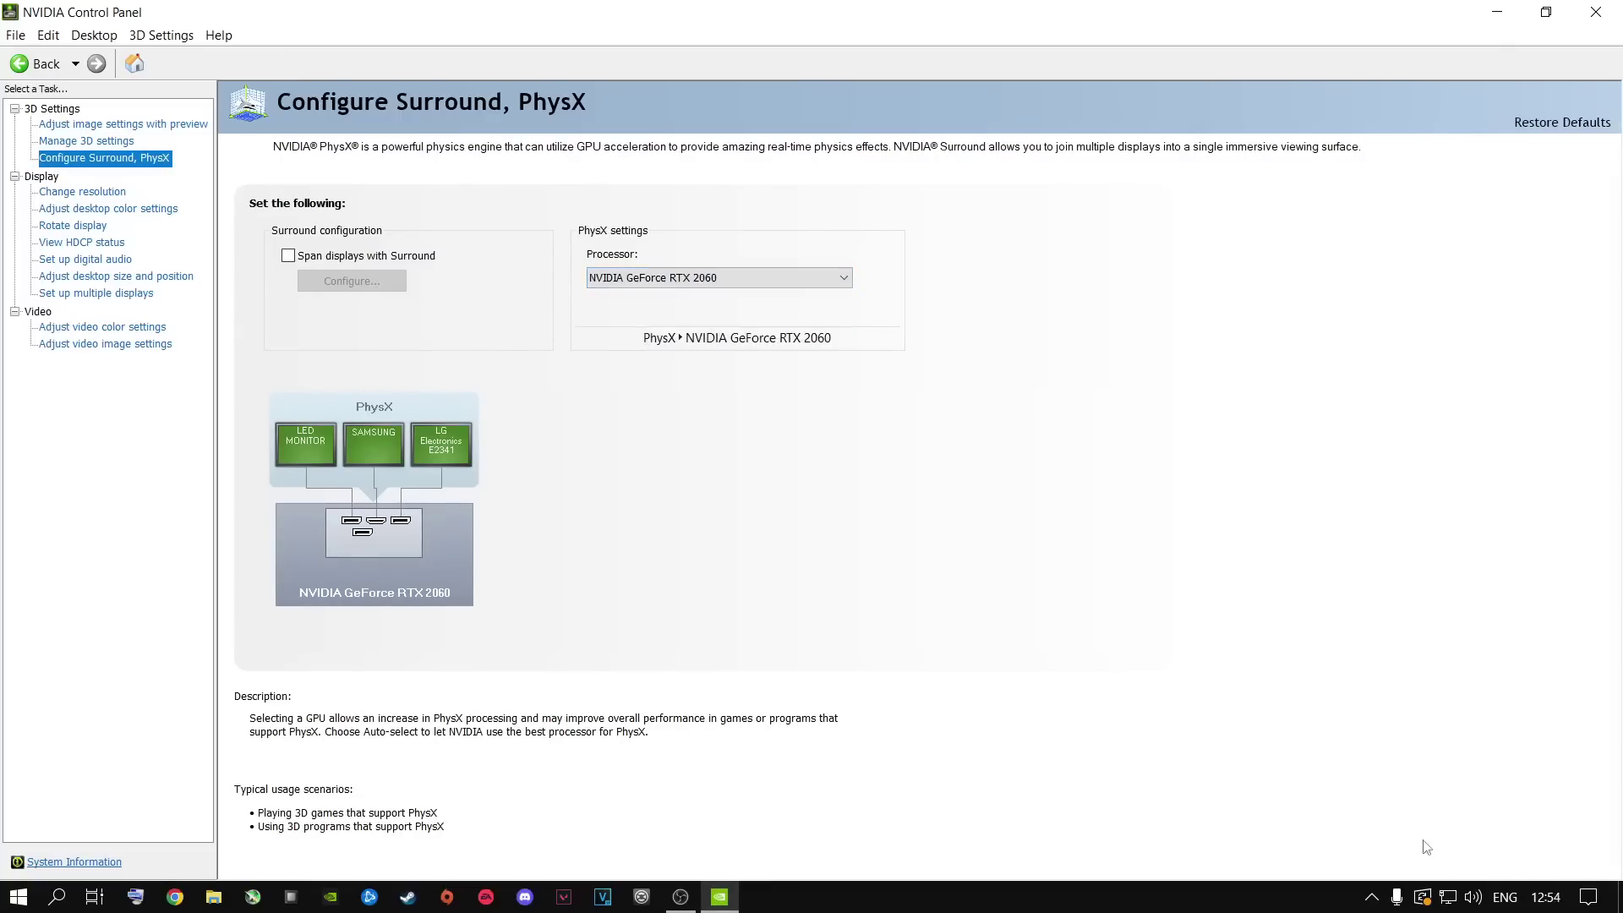
Open the desktop color settings and use reference image 3 while trying Digital vibrance at 60% and 0%, finishing near its maximum.
click(101, 210)
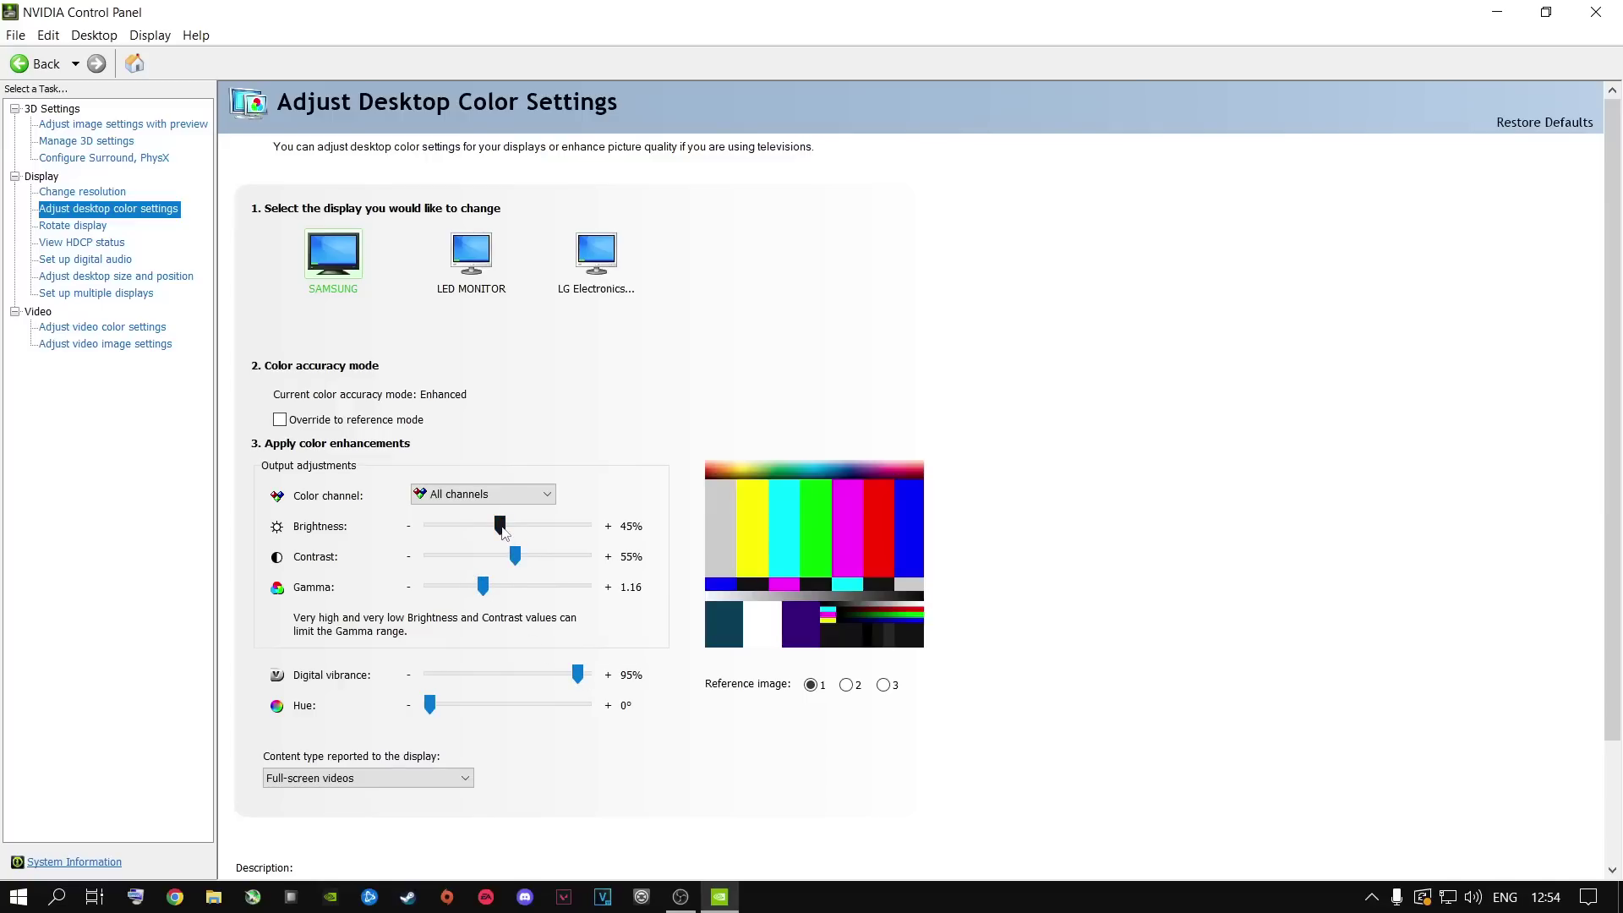
drag(577, 673, 523, 673)
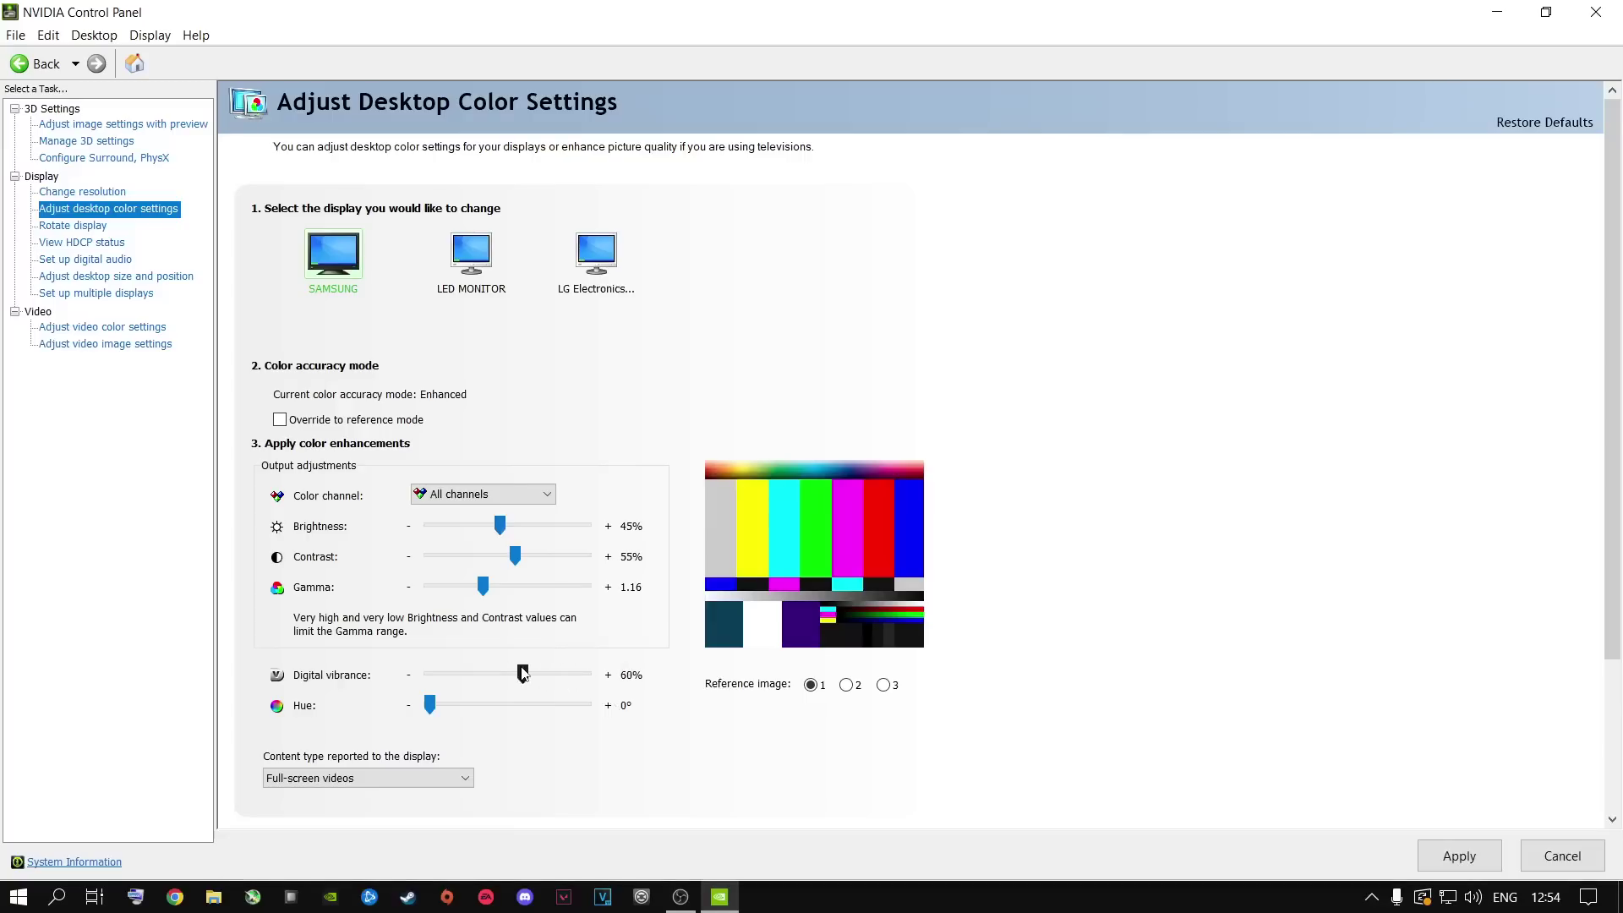
click(883, 685)
drag(525, 677, 396, 676)
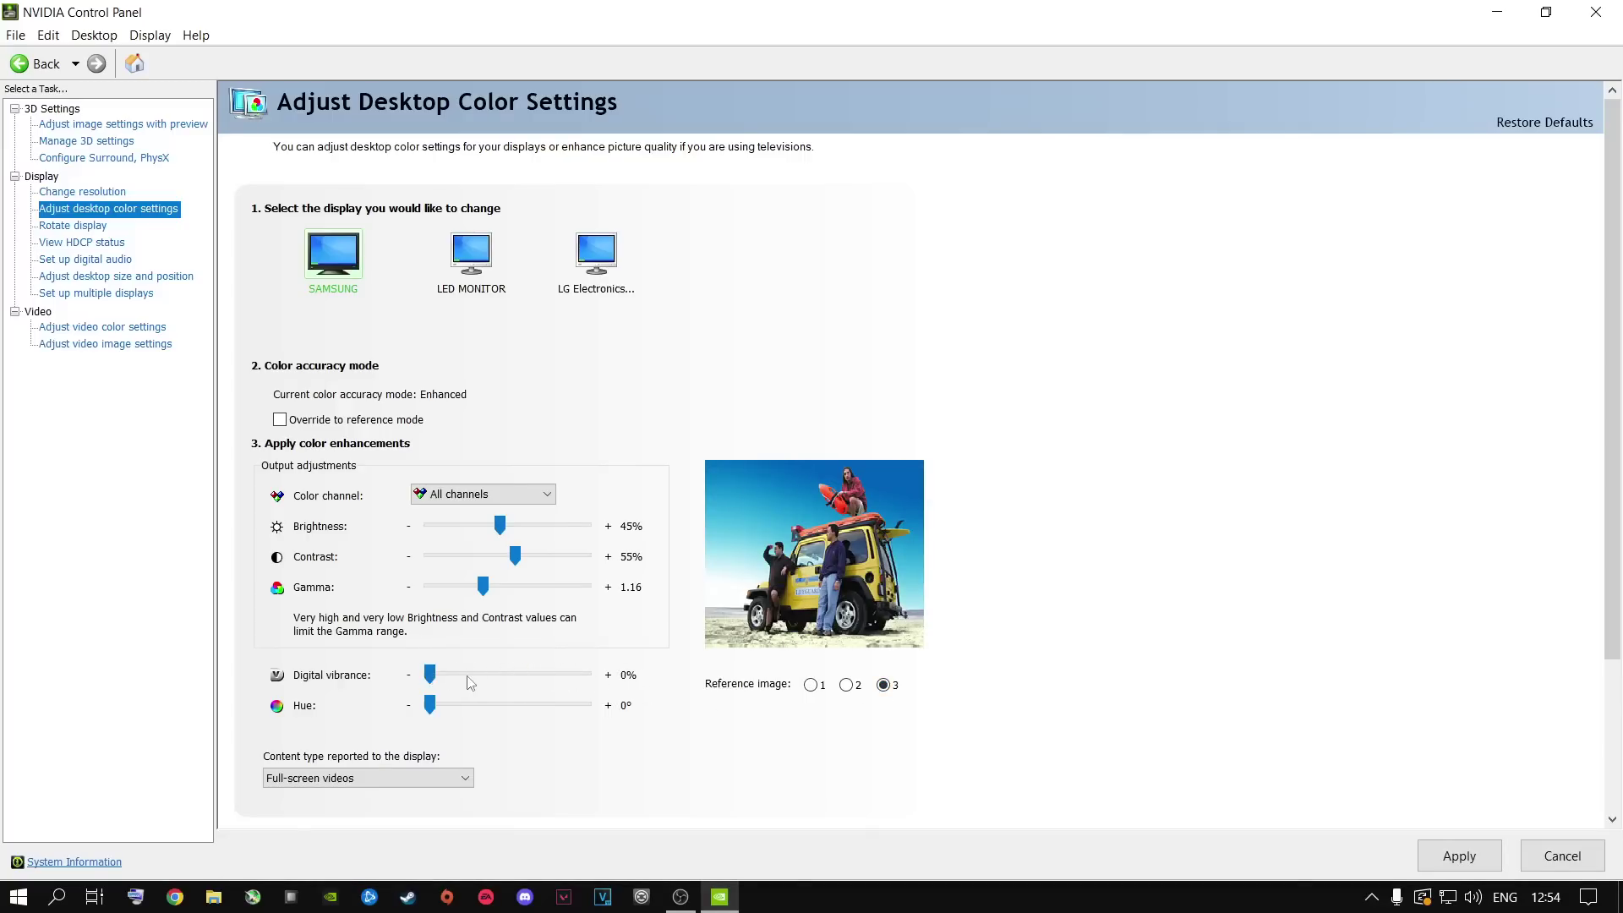
drag(430, 675, 580, 679)
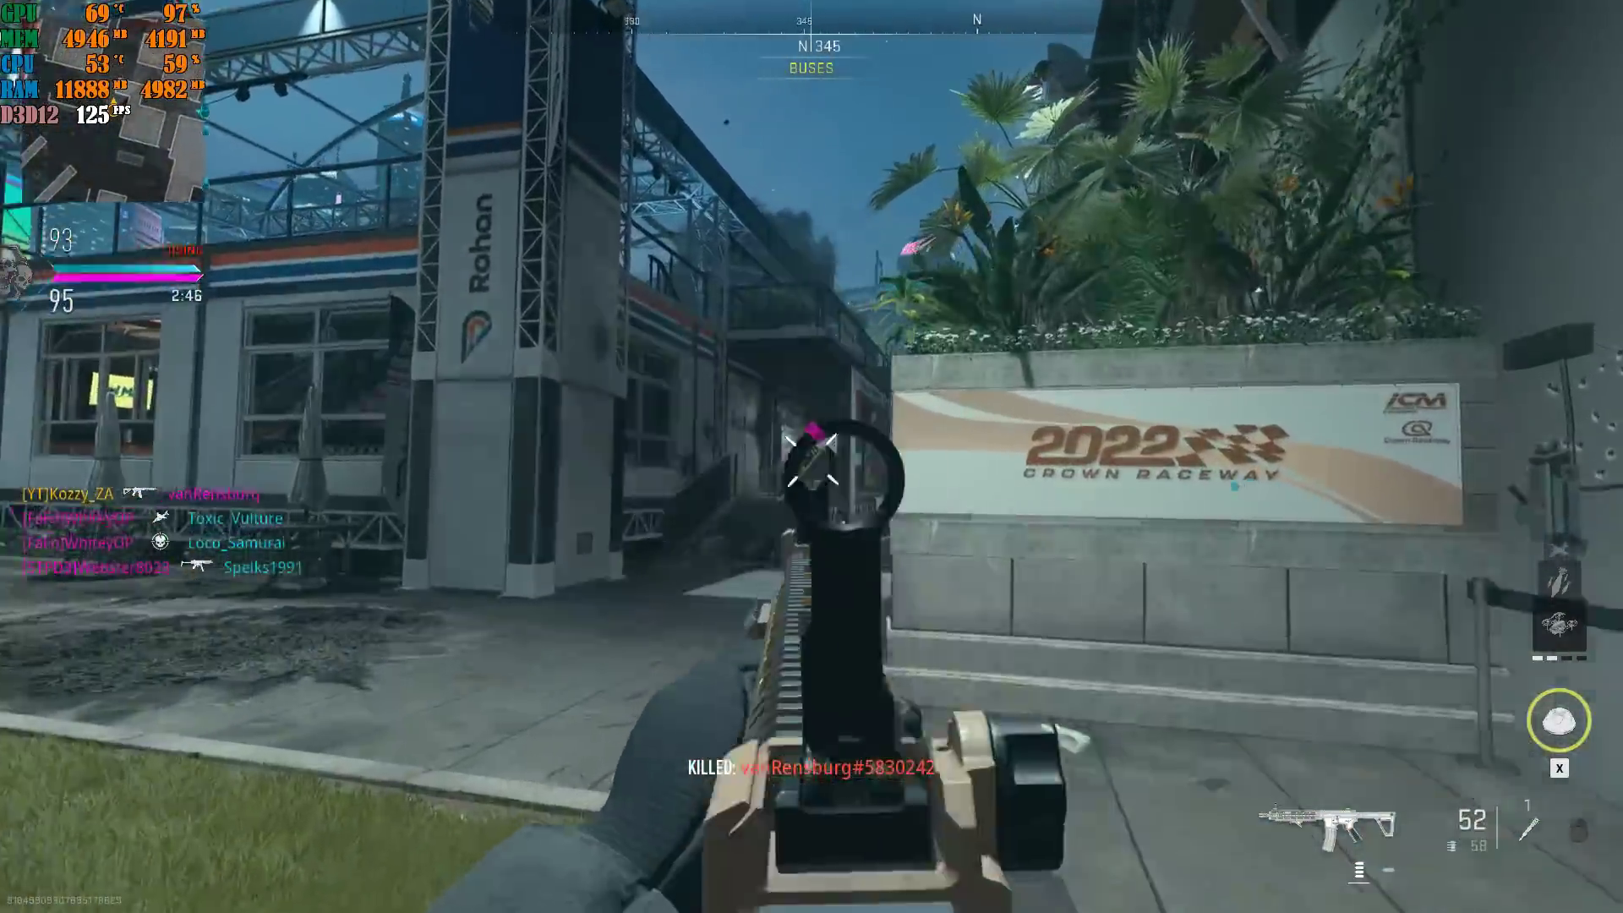
click(811, 456)
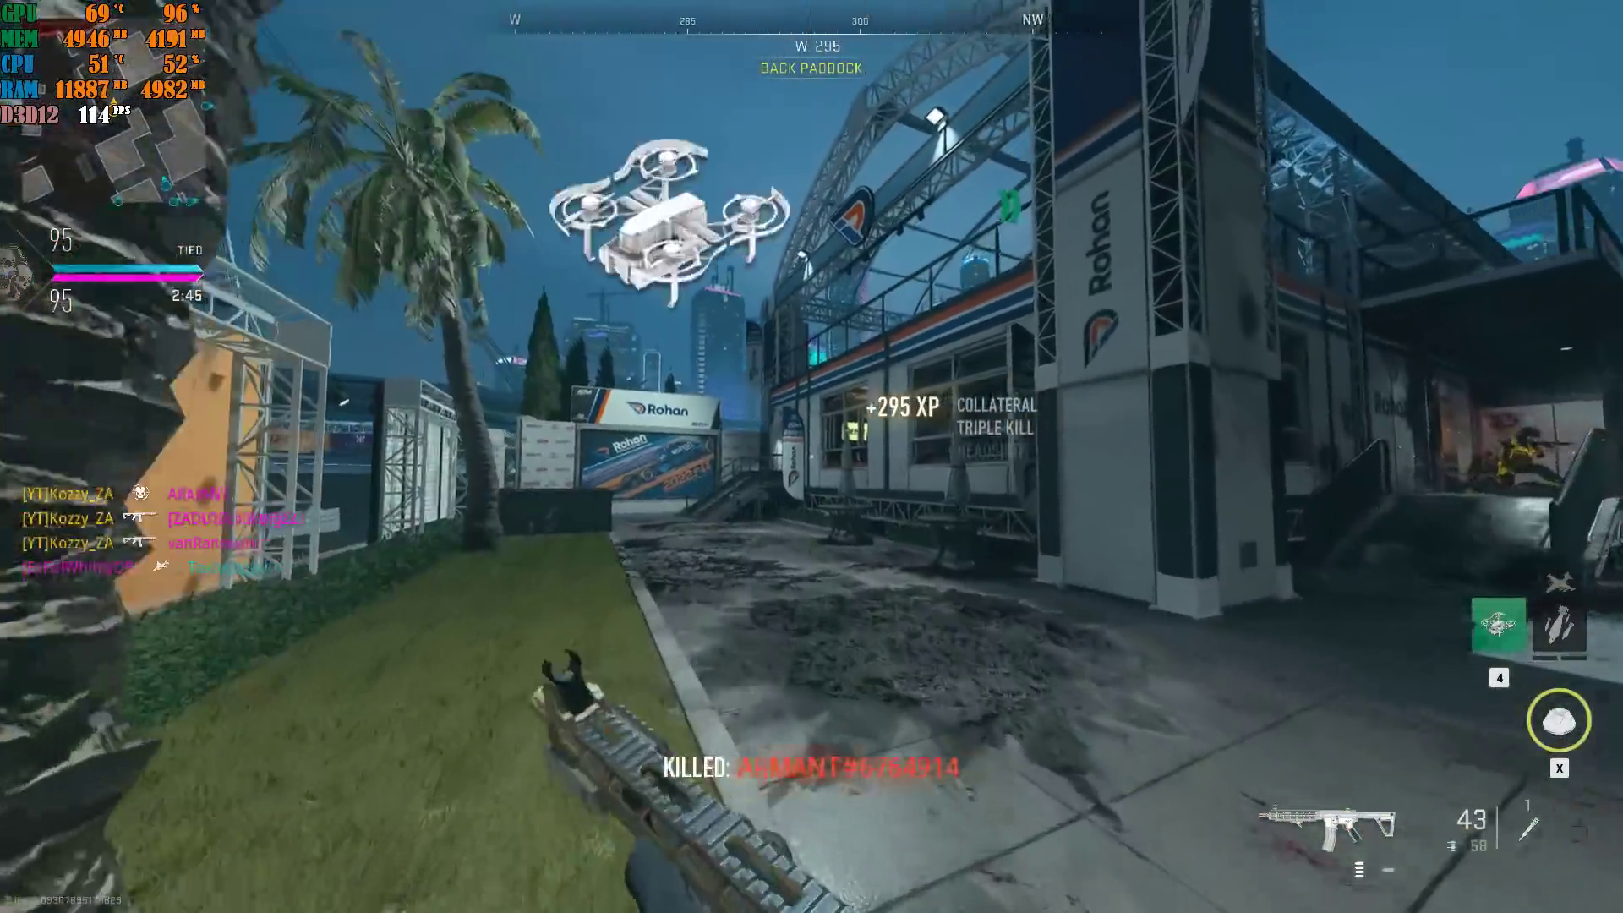
key(r)
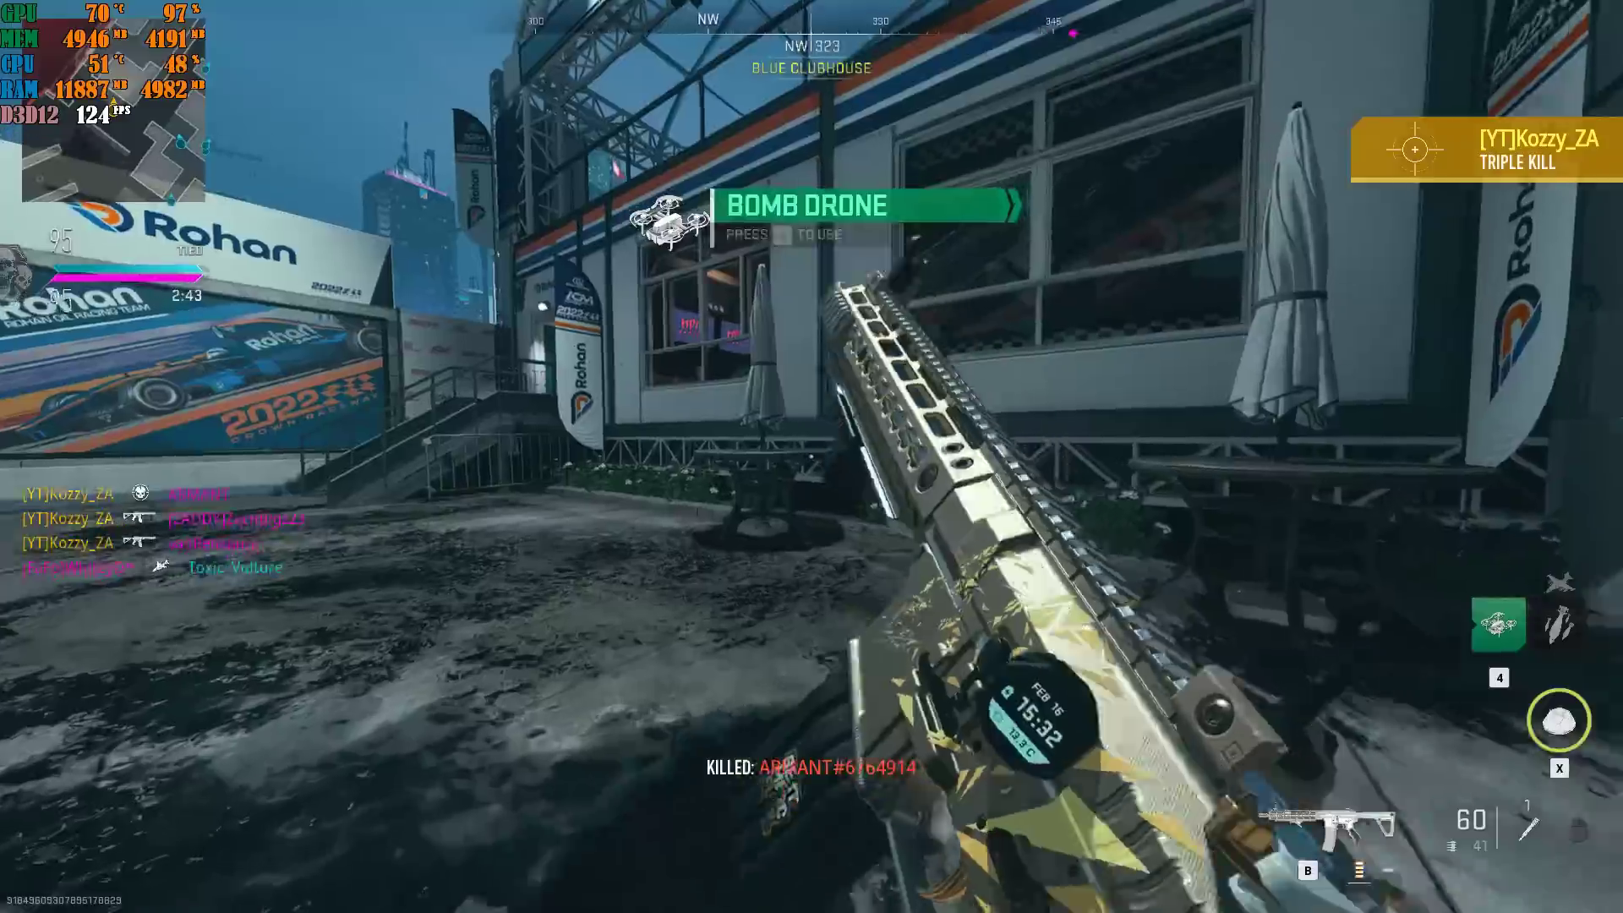
key(w)
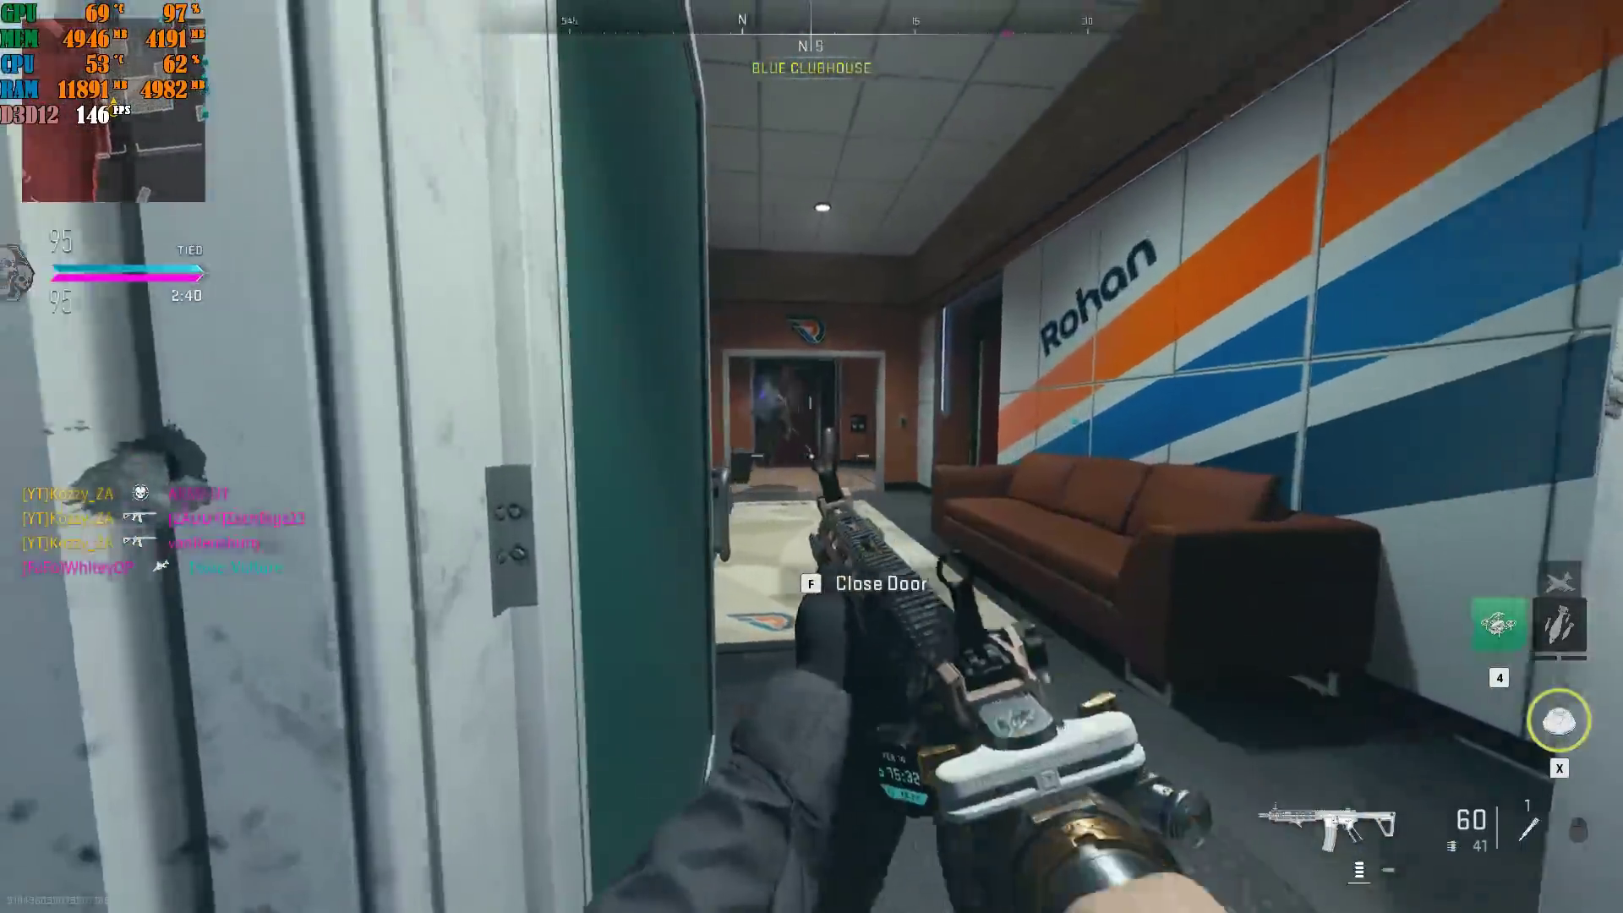
click(812, 456)
click(811, 457)
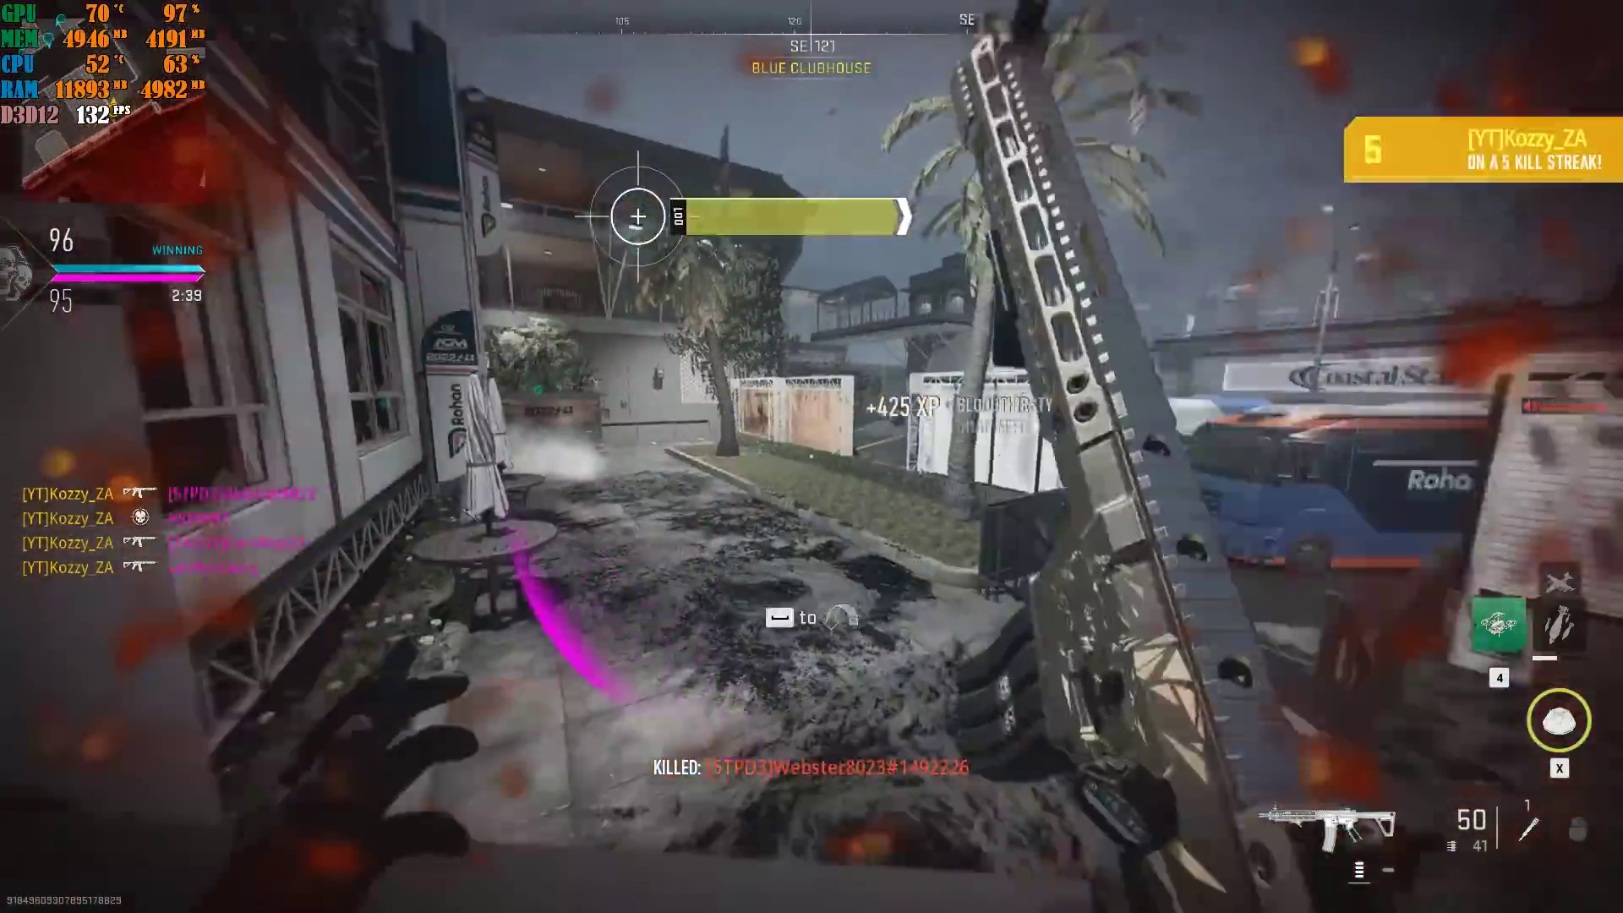
key(w)
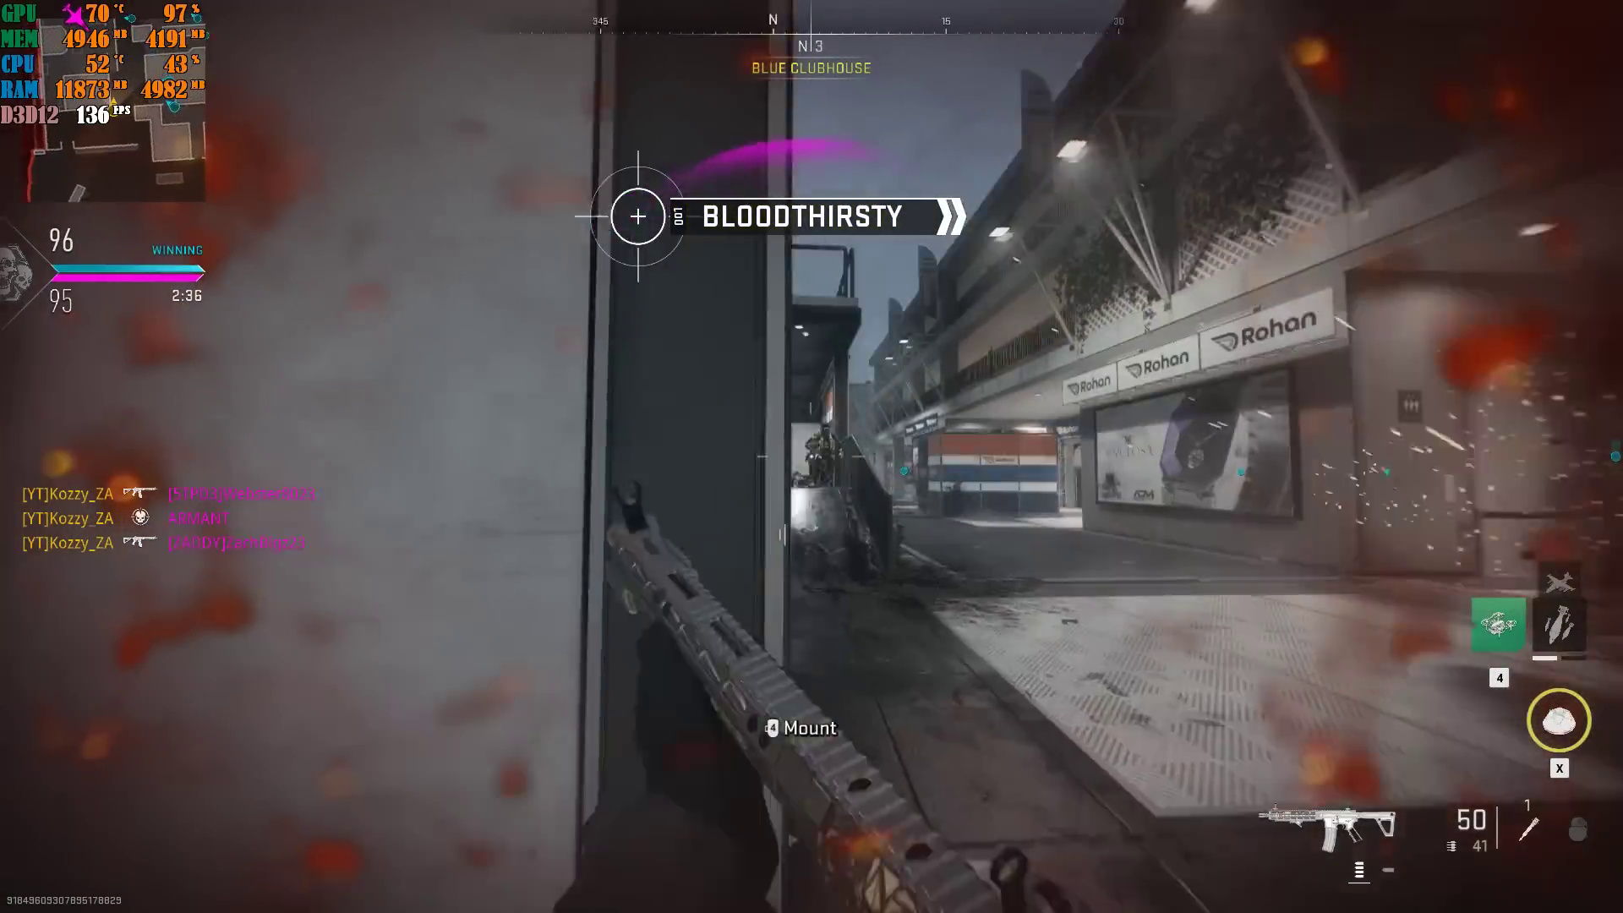
click(811, 456)
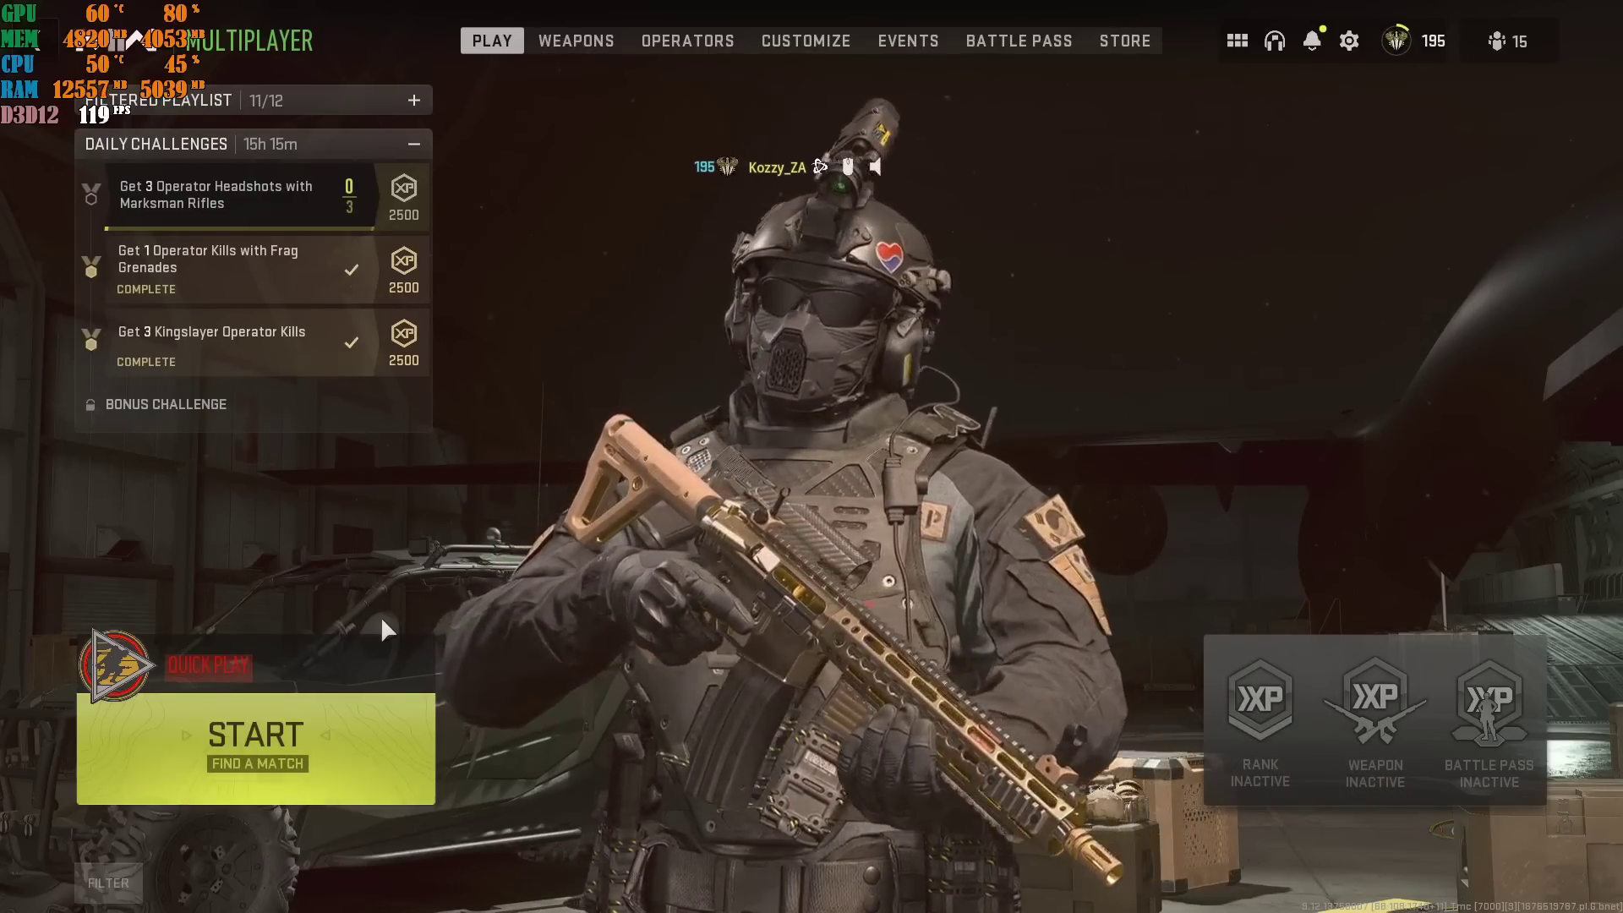
Switch to Call of Duty: Modern Warfare II, open its graphics quality settings and view the available quality presets.
click(1349, 41)
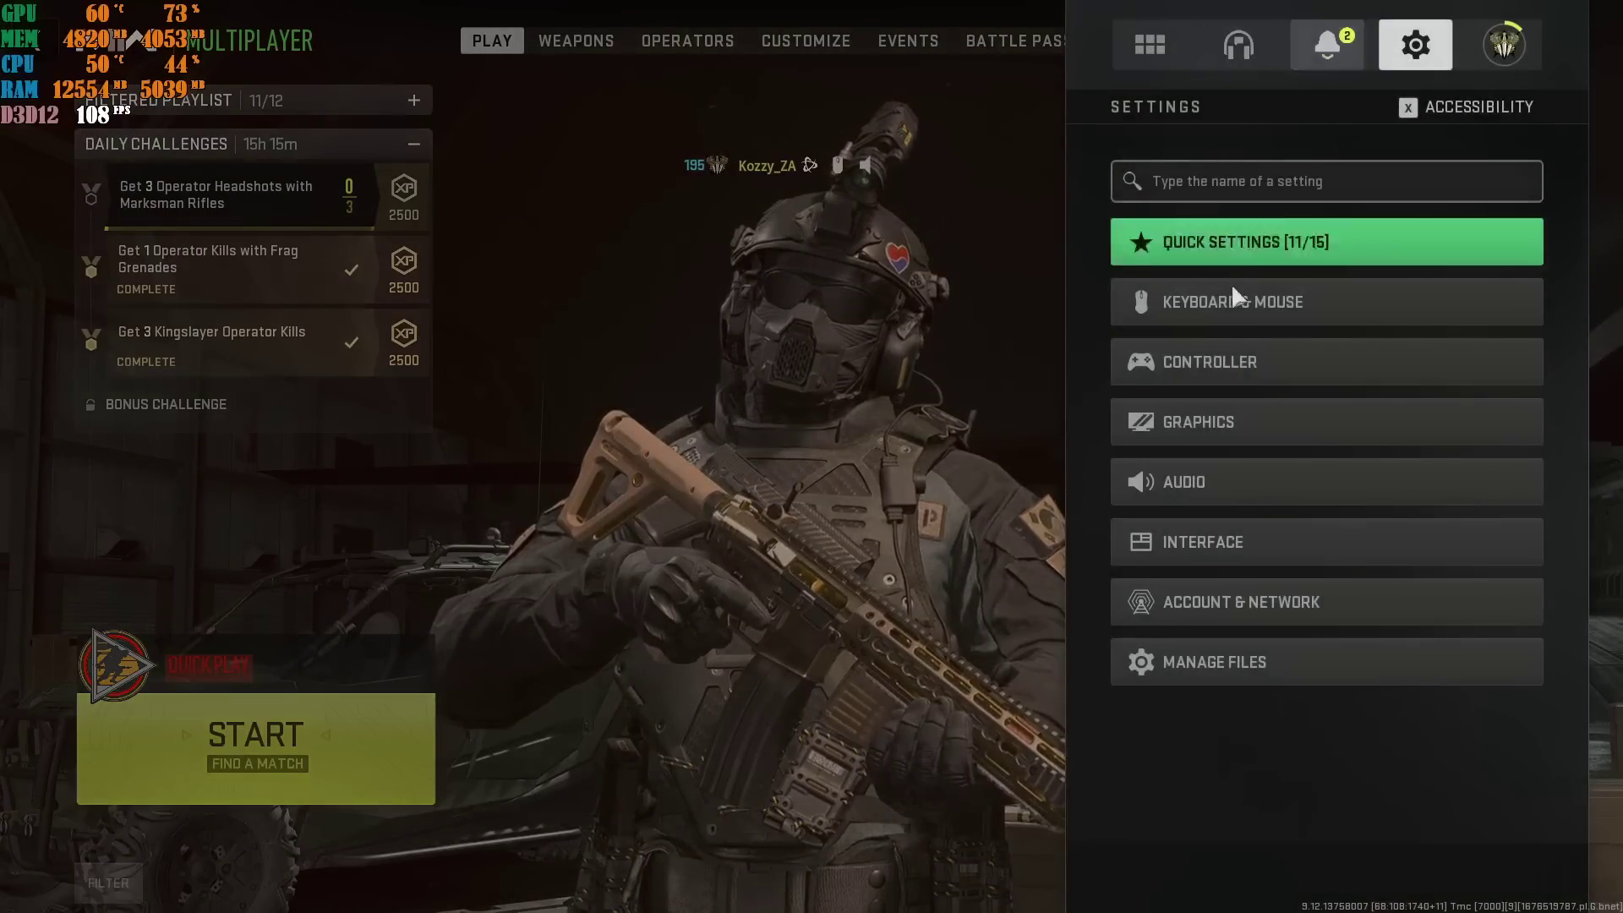
click(1214, 418)
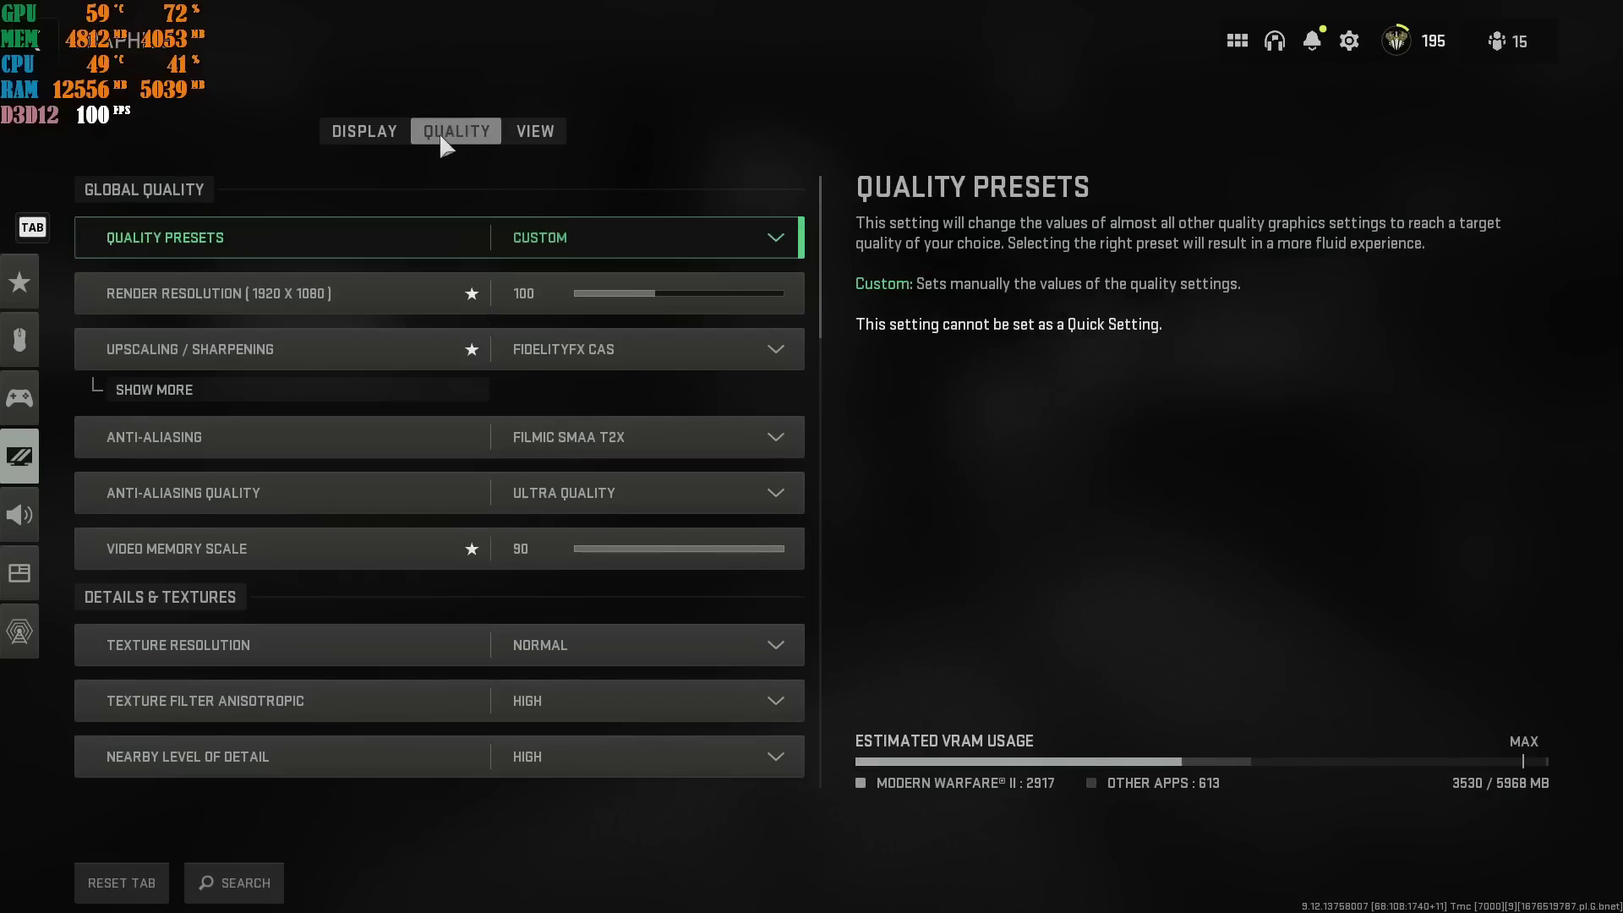
click(565, 245)
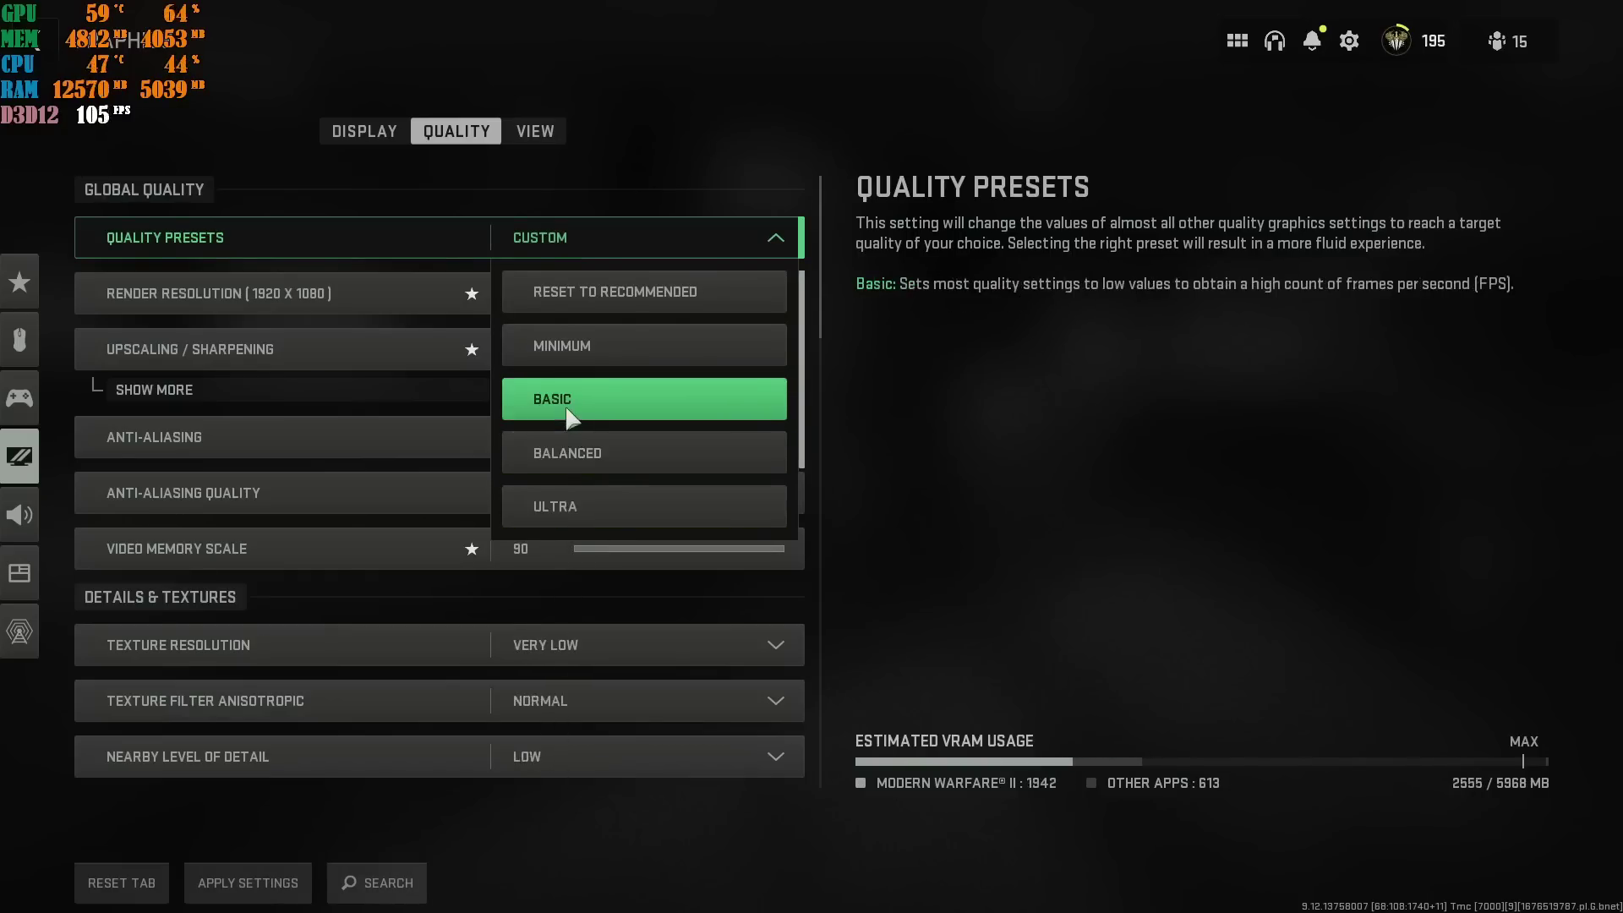
key(Escape)
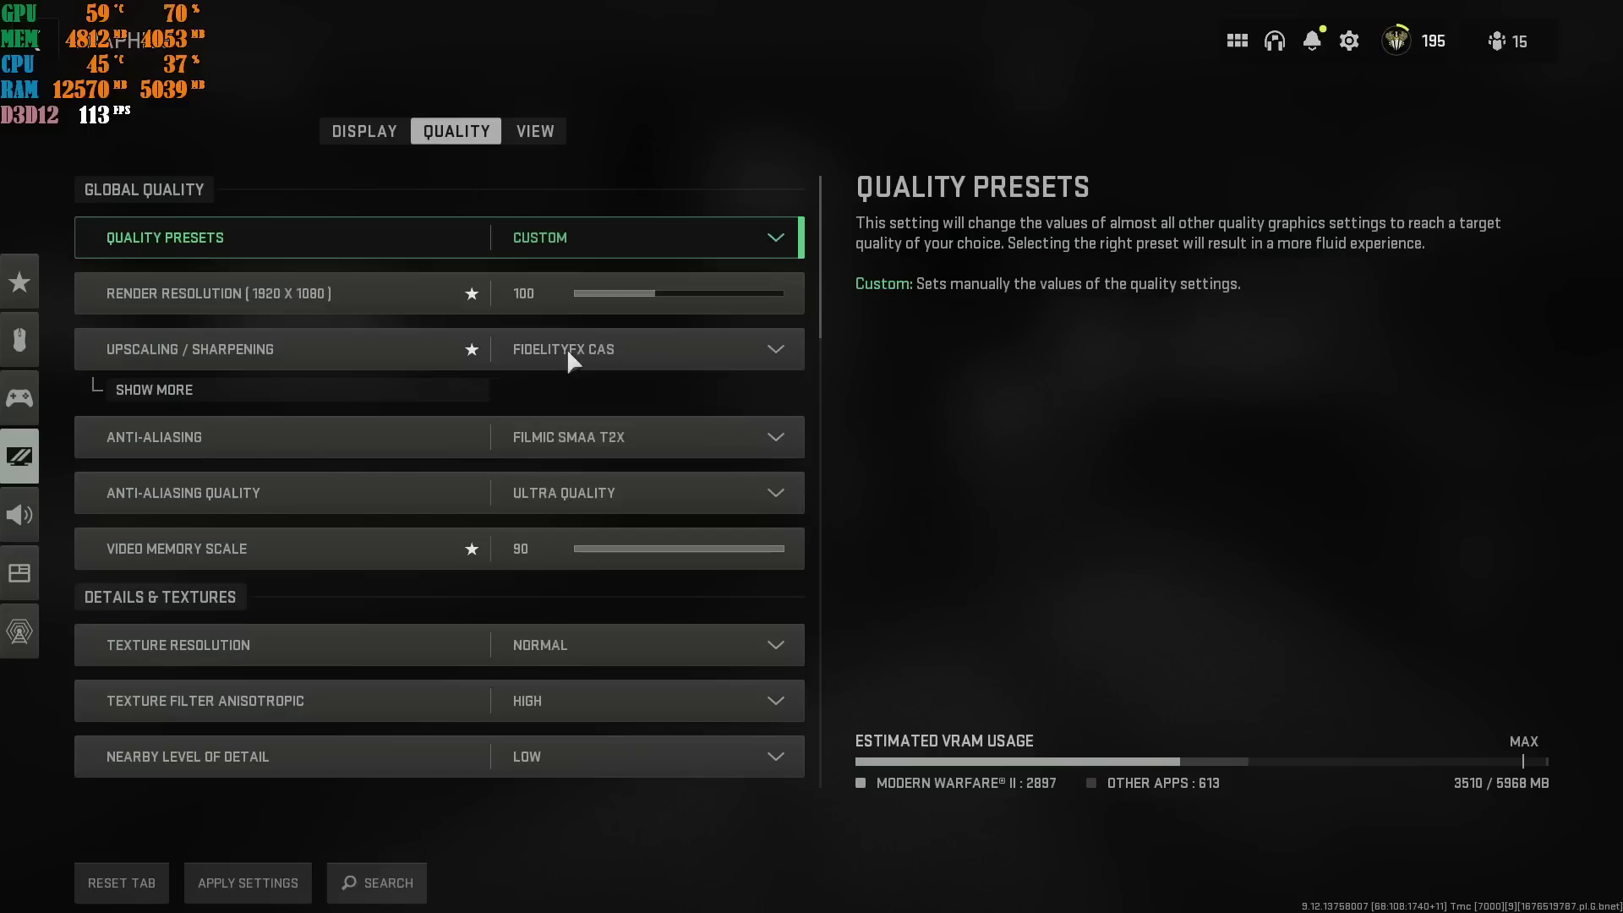